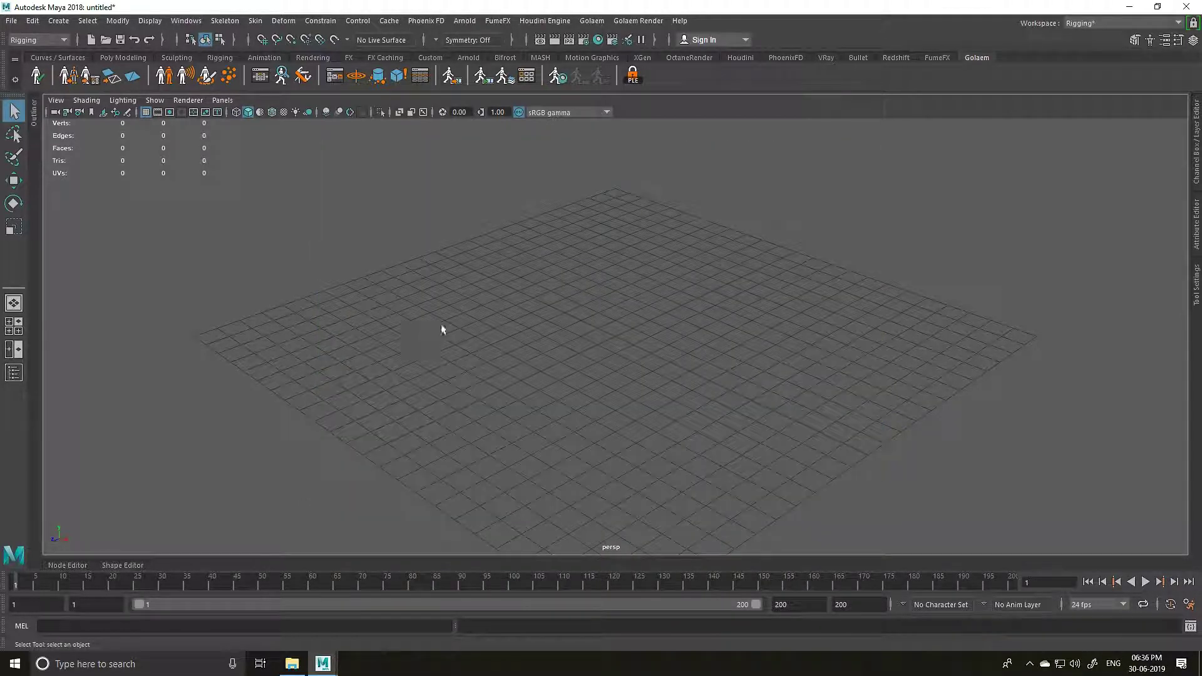
# - Create a polygon plane scaled uniformly to extend past the grid as a ground surface, and hide the viewport grid
pyautogui.click(123, 57)
pyautogui.click(146, 75)
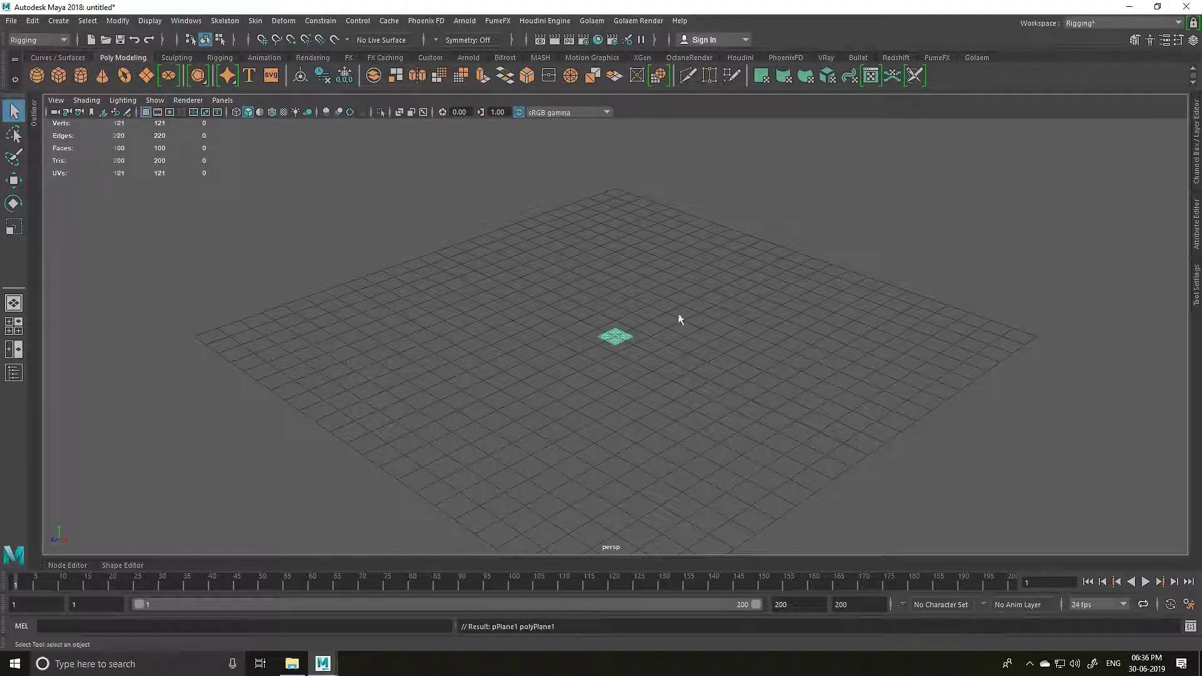
pyautogui.press('r')
pyautogui.moveTo(615, 336); pyautogui.dragTo(889, 354)
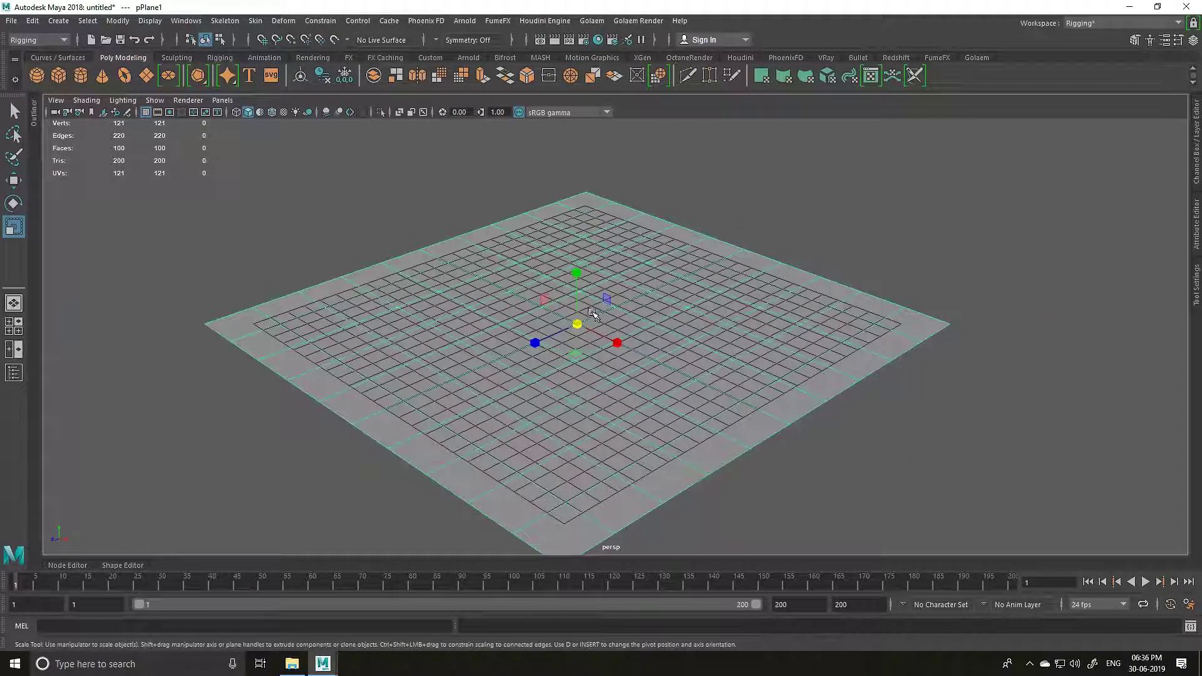
pyautogui.press('w')
pyautogui.click(145, 112)
pyautogui.keyDown('alt'); pyautogui.moveTo(308, 188); pyautogui.dragTo(333, 219, button='middle'); pyautogui.keyUp('alt')
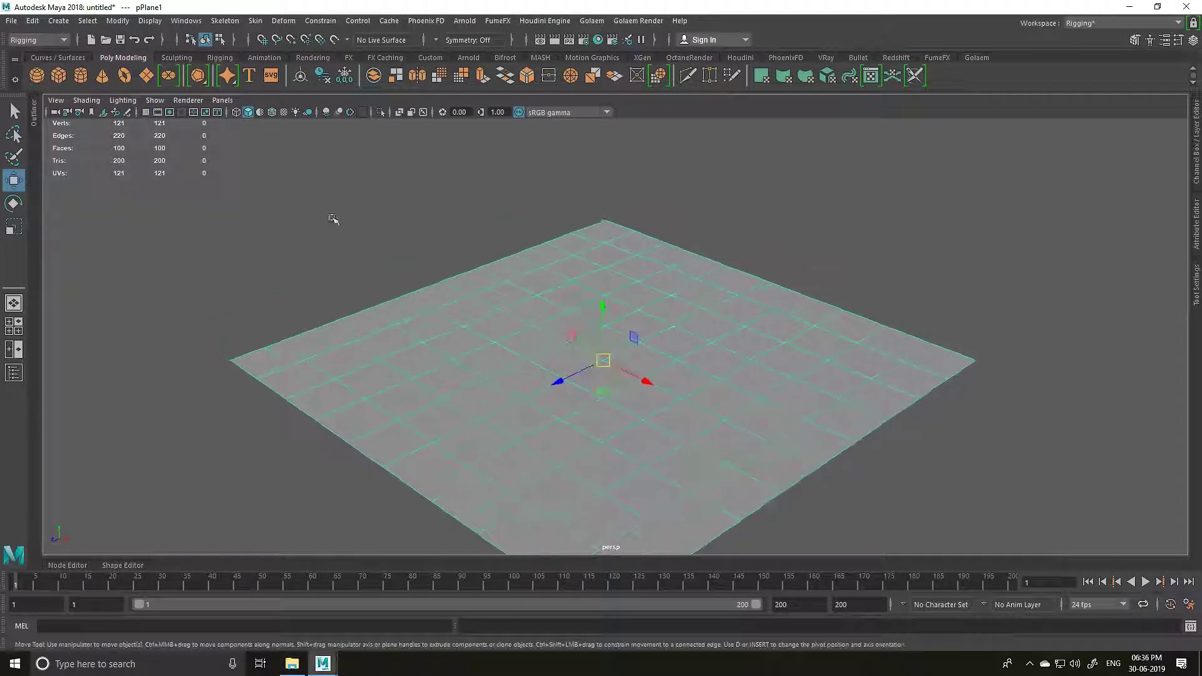
# - Create a polygon torus, cone and cylinder and move them apart along the far side of the plane
pyautogui.click(124, 75)
pyautogui.moveTo(618, 338); pyautogui.dragTo(390, 228)
pyautogui.click(102, 75)
pyautogui.moveTo(644, 346); pyautogui.dragTo(266, 210)
pyautogui.click(81, 75)
pyautogui.moveTo(600, 350); pyautogui.dragTo(427, 275)
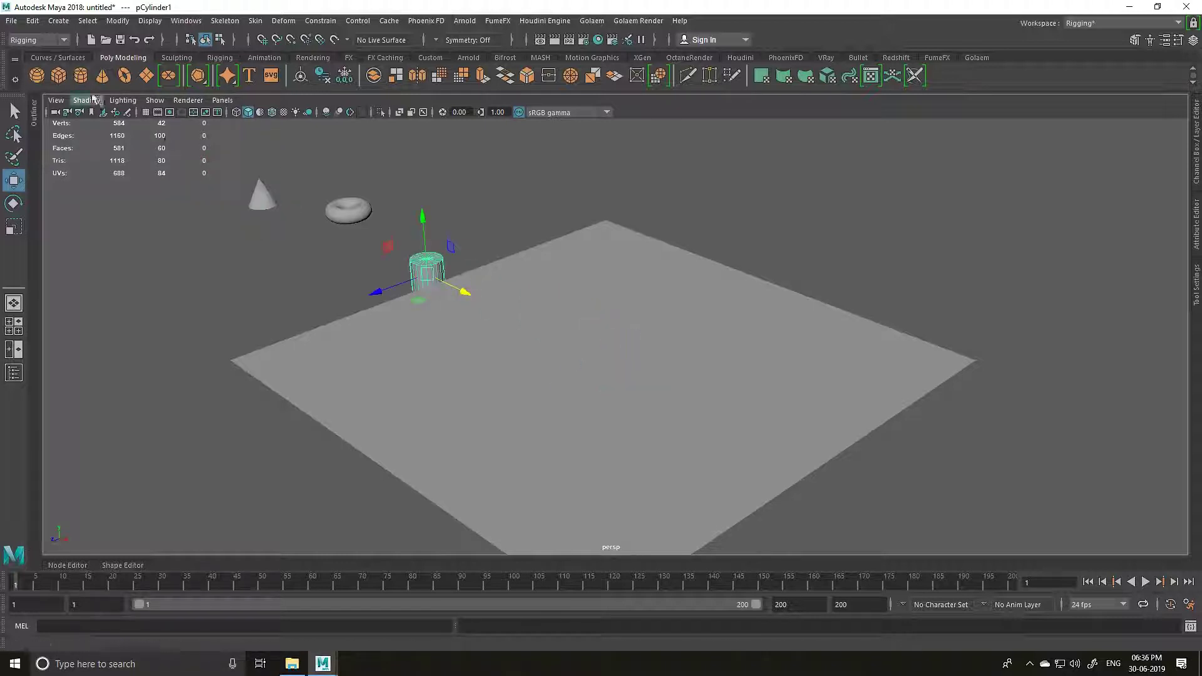
# - Create a polygon cube and sphere, place them near the plane's far corner, and raise both above its surface
pyautogui.click(58, 75)
pyautogui.moveTo(644, 383); pyautogui.dragTo(524, 327)
pyautogui.click(37, 75)
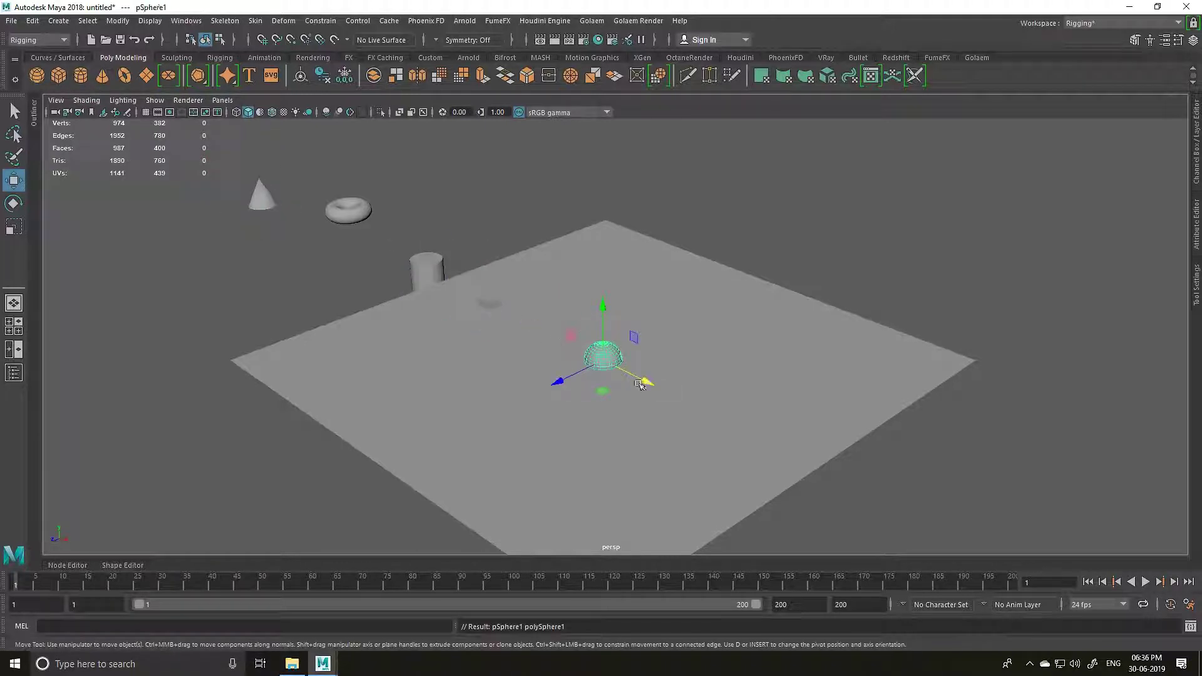
pyautogui.moveTo(640, 384); pyautogui.dragTo(587, 355)
pyautogui.moveTo(550, 277); pyautogui.dragTo(555, 240)
pyautogui.click(489, 304)
pyautogui.moveTo(487, 253); pyautogui.dragTo(487, 197)
pyautogui.moveTo(434, 262); pyautogui.dragTo(466, 251)
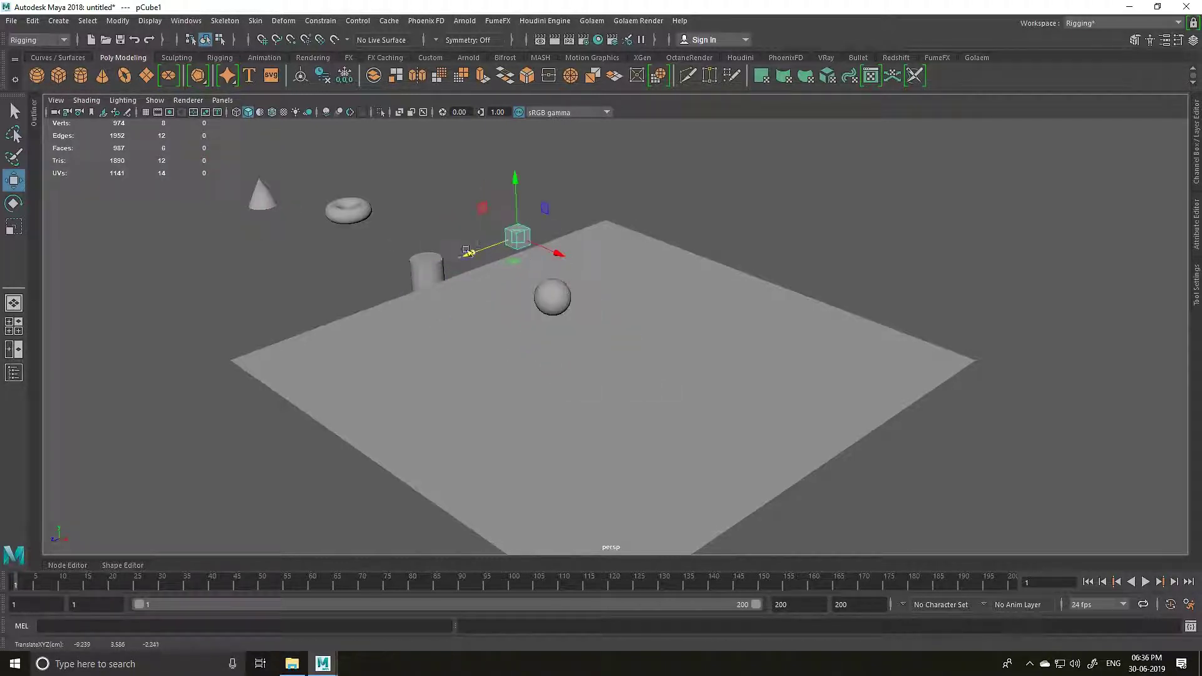
# - Enlarge and tilt the cylinder, and enlarge the cone and reposition it near the torus
pyautogui.click(428, 270)
pyautogui.moveTo(374, 283); pyautogui.dragTo(397, 258)
pyautogui.press('r')
pyautogui.click(261, 199)
pyautogui.moveTo(262, 194); pyautogui.dragTo(366, 282)
pyautogui.press('e')
pyautogui.press('w')
pyautogui.click(331, 213)
pyautogui.click(353, 254)
pyautogui.press('e')
# - Scale the cube uniformly to about 2.3 times its size
pyautogui.click(517, 237)
pyautogui.press('r')
pyautogui.moveTo(517, 237); pyautogui.dragTo(532, 233)
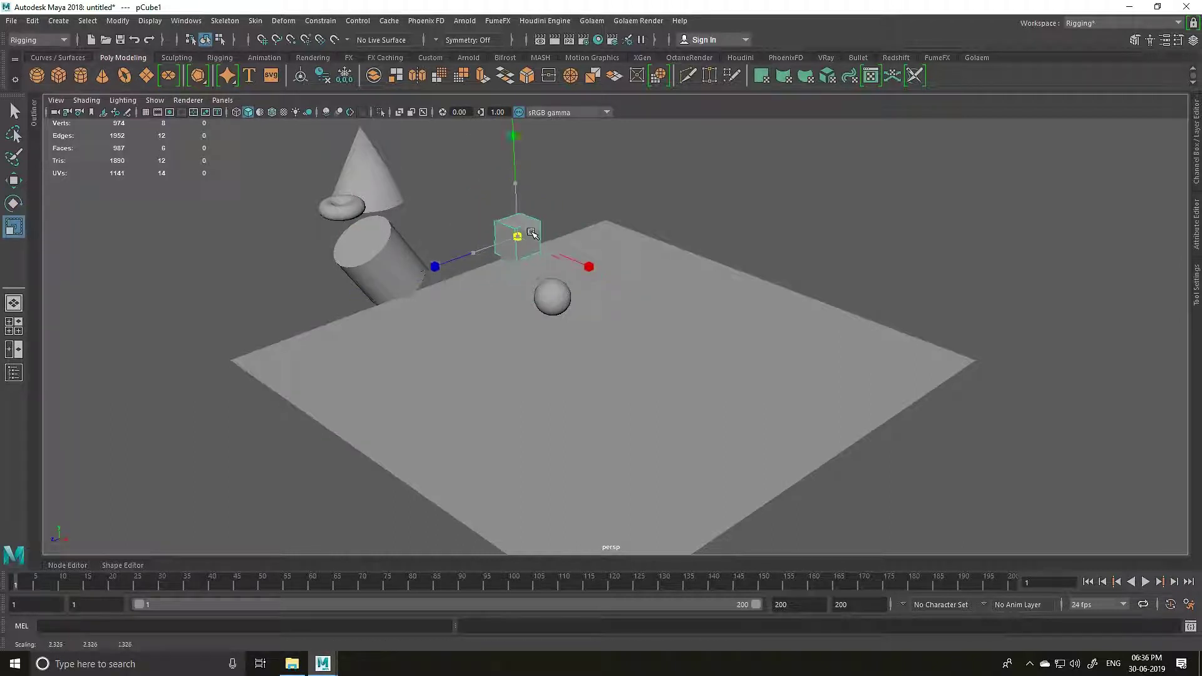
# - Raise the torus above the sphere and lower the cube towards the plane
pyautogui.keyDown('alt'); pyautogui.moveTo(603, 303); pyautogui.dragTo(564, 286); pyautogui.keyUp('alt')
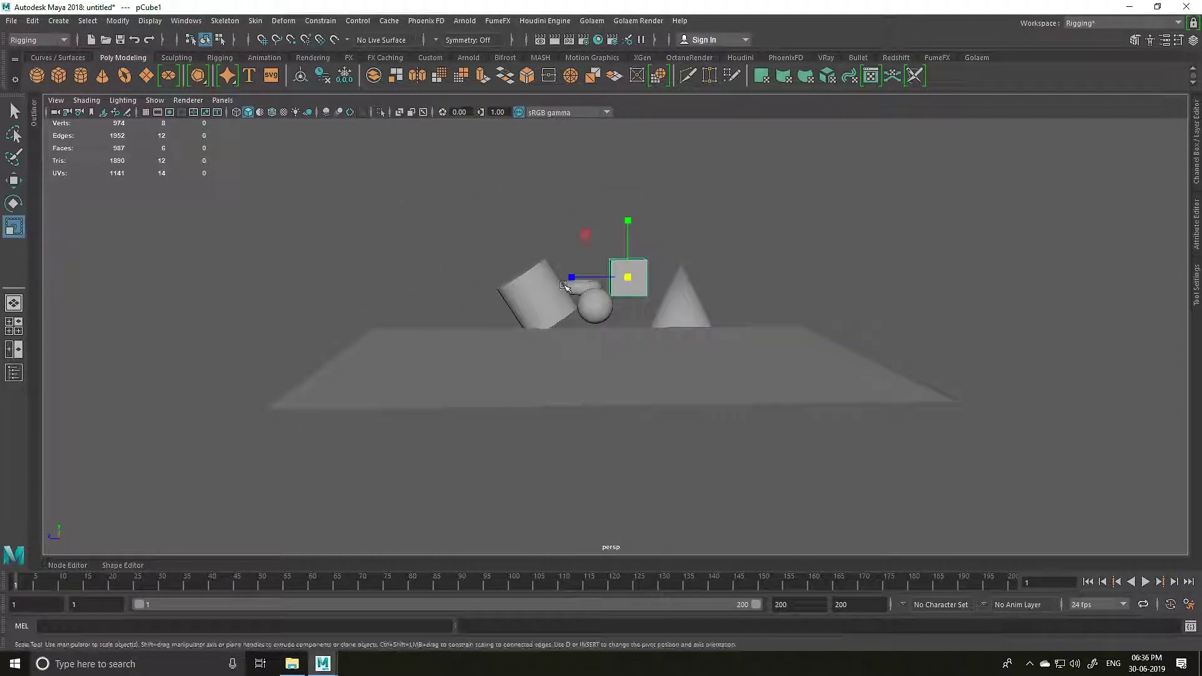
pyautogui.click(564, 286)
pyautogui.press('w')
pyautogui.moveTo(587, 243); pyautogui.dragTo(588, 215)
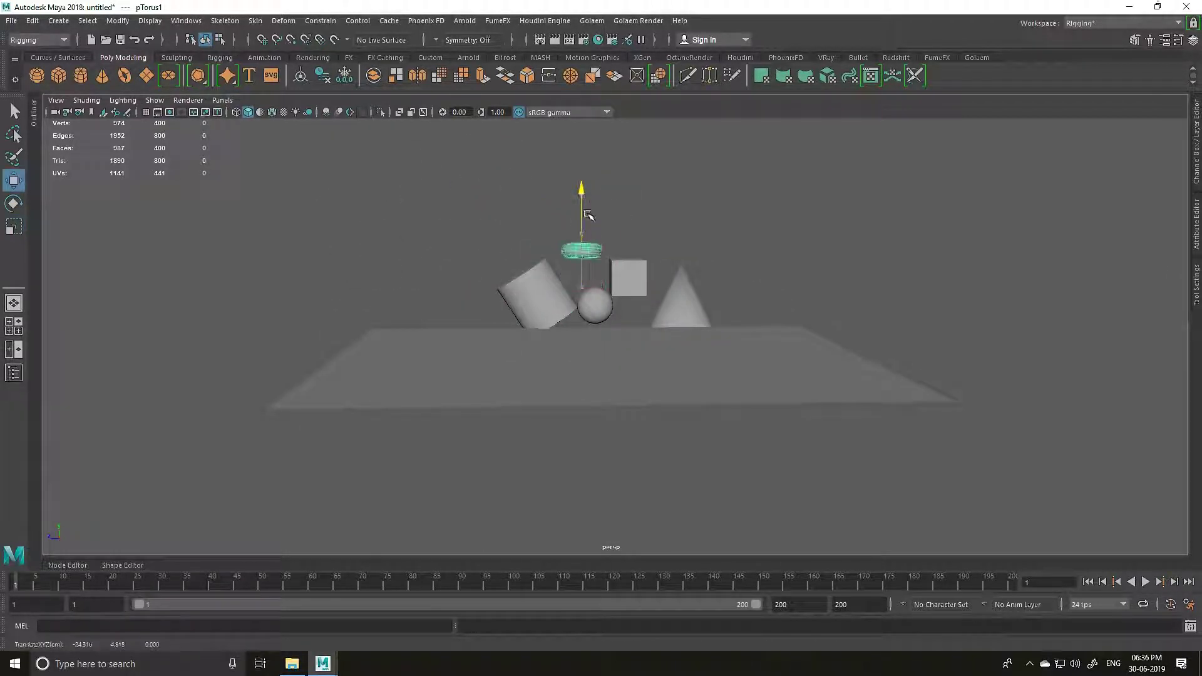
pyautogui.click(629, 277)
pyautogui.moveTo(627, 254); pyautogui.dragTo(620, 303)
# - Raise the cone vertically above the plane
pyautogui.click(657, 286)
pyautogui.click(679, 297)
pyautogui.scroll(8, 619, 303)
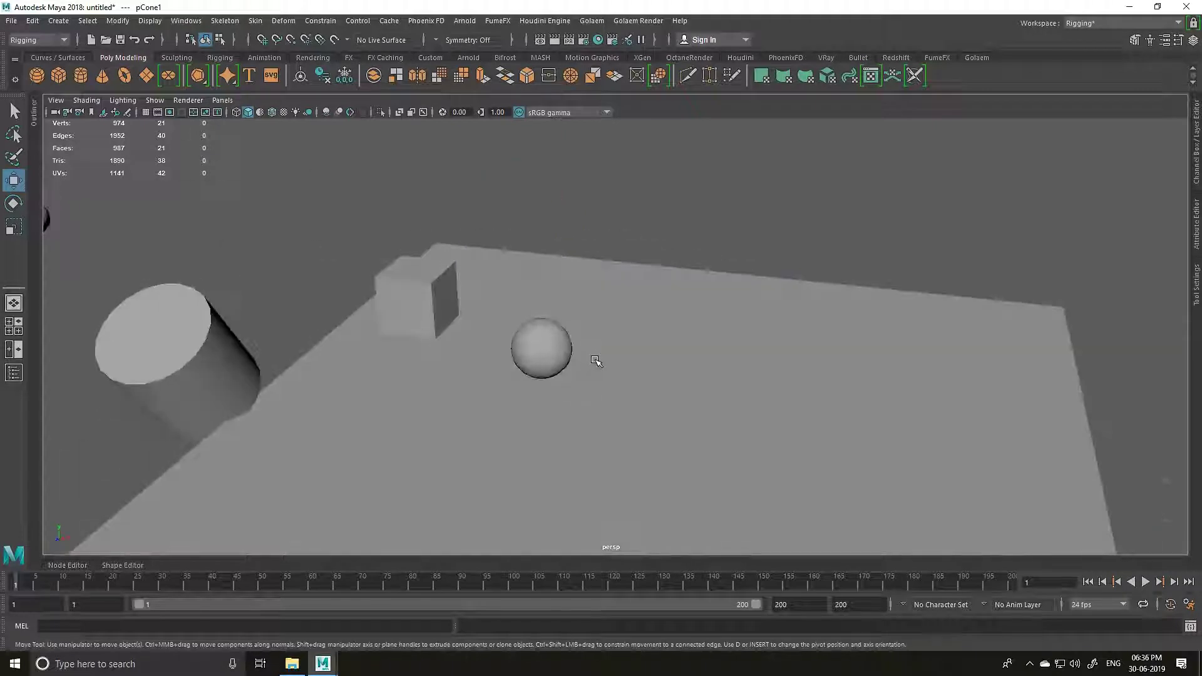
pyautogui.scroll(-6, 595, 362)
pyautogui.keyDown('alt'); pyautogui.moveTo(550, 376); pyautogui.dragTo(496, 383); pyautogui.keyUp('alt')
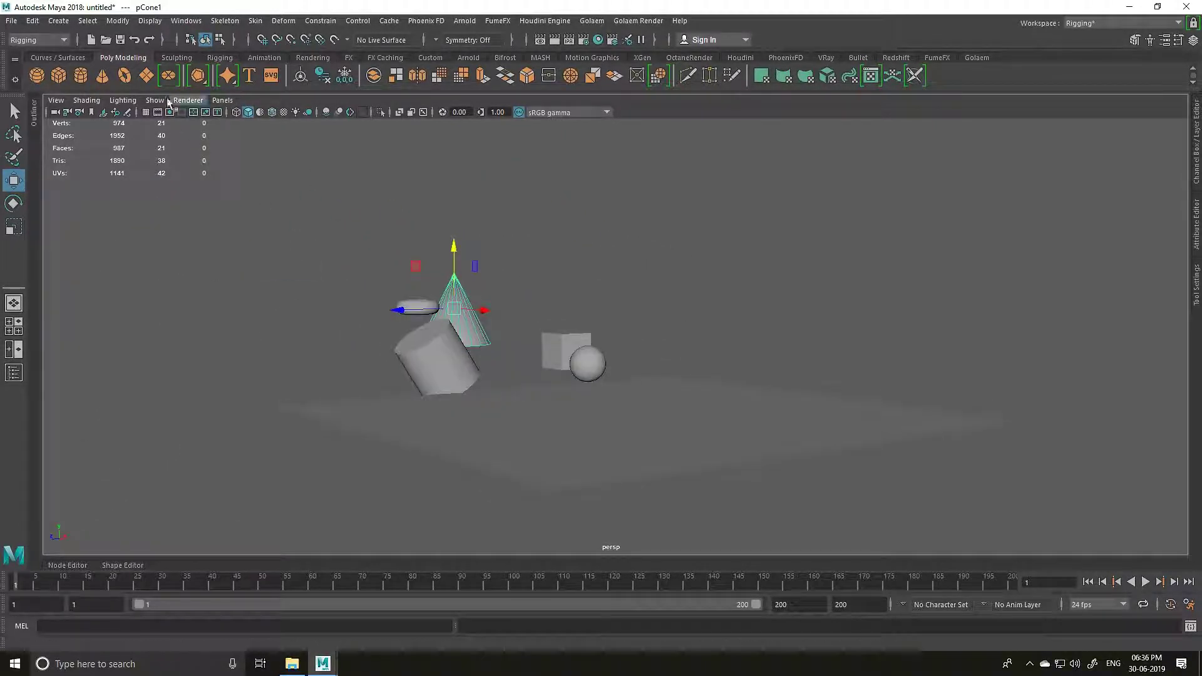
# - Create a standard camera and switch the perspective viewport to look through camera1
pyautogui.click(58, 20)
pyautogui.moveTo(160, 108)
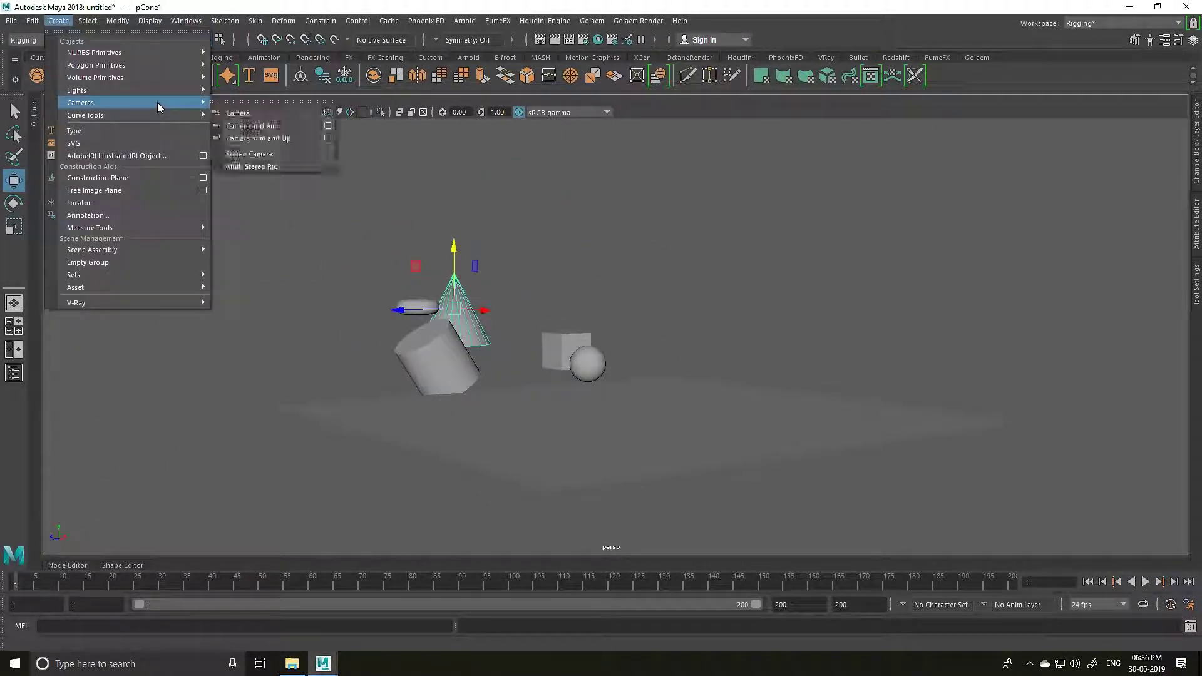
pyautogui.click(267, 113)
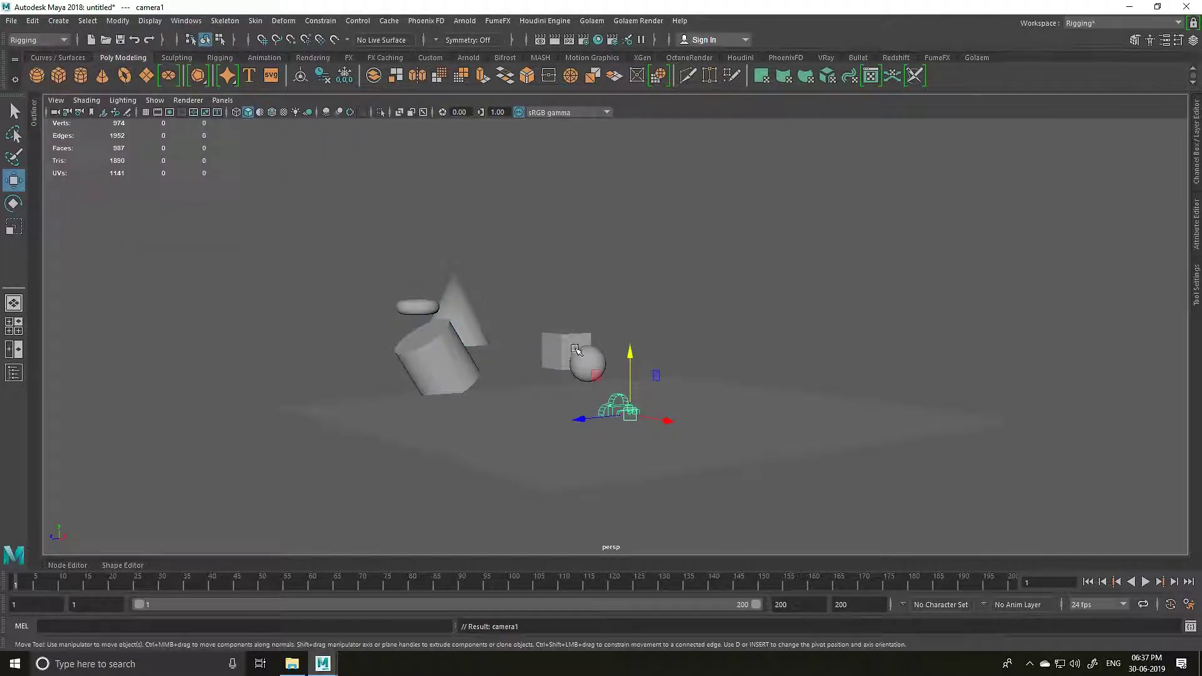
pyautogui.keyDown('alt'); pyautogui.moveTo(571, 349); pyautogui.dragTo(349, 247); pyautogui.keyUp('alt')
pyautogui.click(222, 100)
pyautogui.moveTo(280, 121)
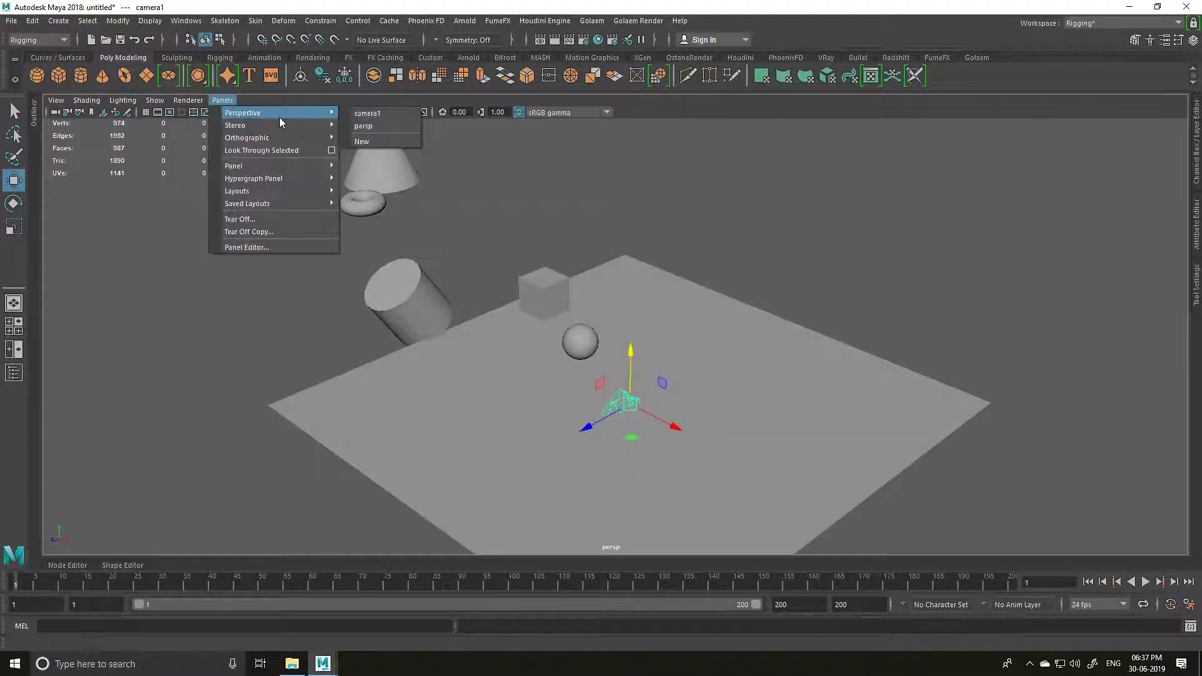
pyautogui.click(370, 125)
# - Position camera1 so the cylinder, torus, sphere, cube and cone fill the shot above the plane
pyautogui.keyDown('alt'); pyautogui.moveTo(853, 332); pyautogui.dragTo(464, 373); pyautogui.keyUp('alt')
pyautogui.scroll(3, 464, 373)
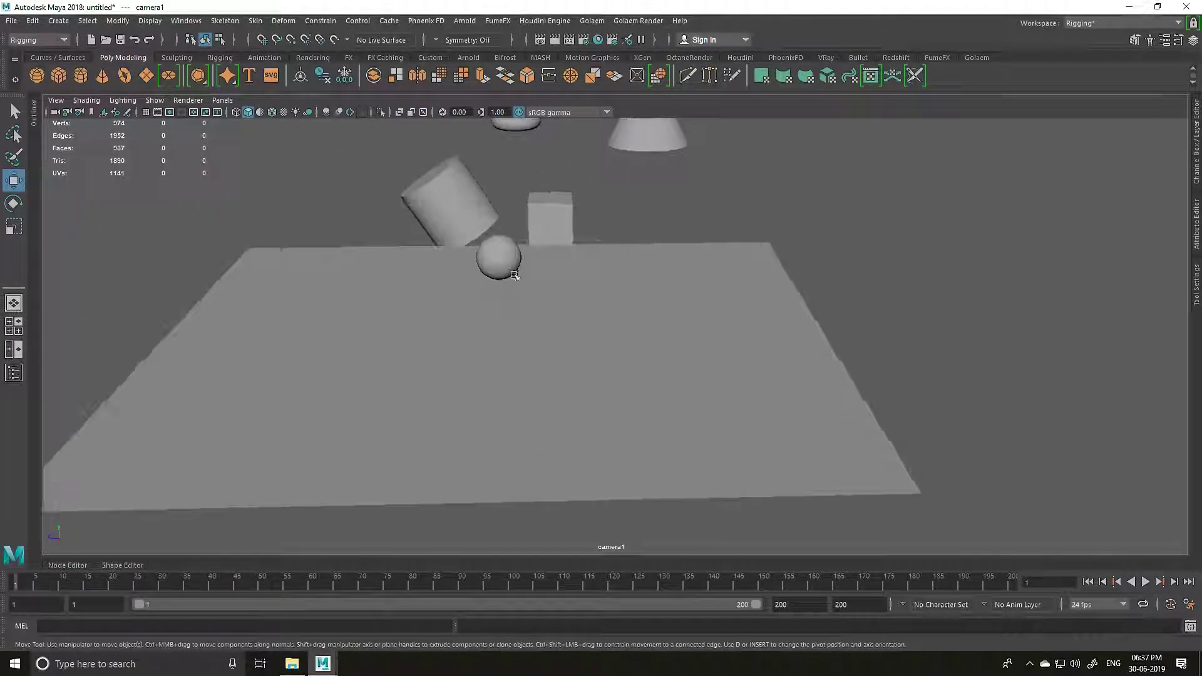
pyautogui.scroll(-1, 539, 389)
pyautogui.scroll(3, 519, 407)
pyautogui.keyDown('alt'); pyautogui.moveTo(519, 407); pyautogui.dragTo(674, 395); pyautogui.keyUp('alt')
pyautogui.scroll(3, 482, 403)
# - Delete the ground plane and reframe the remaining primitives through camera1
pyautogui.click(673, 394)
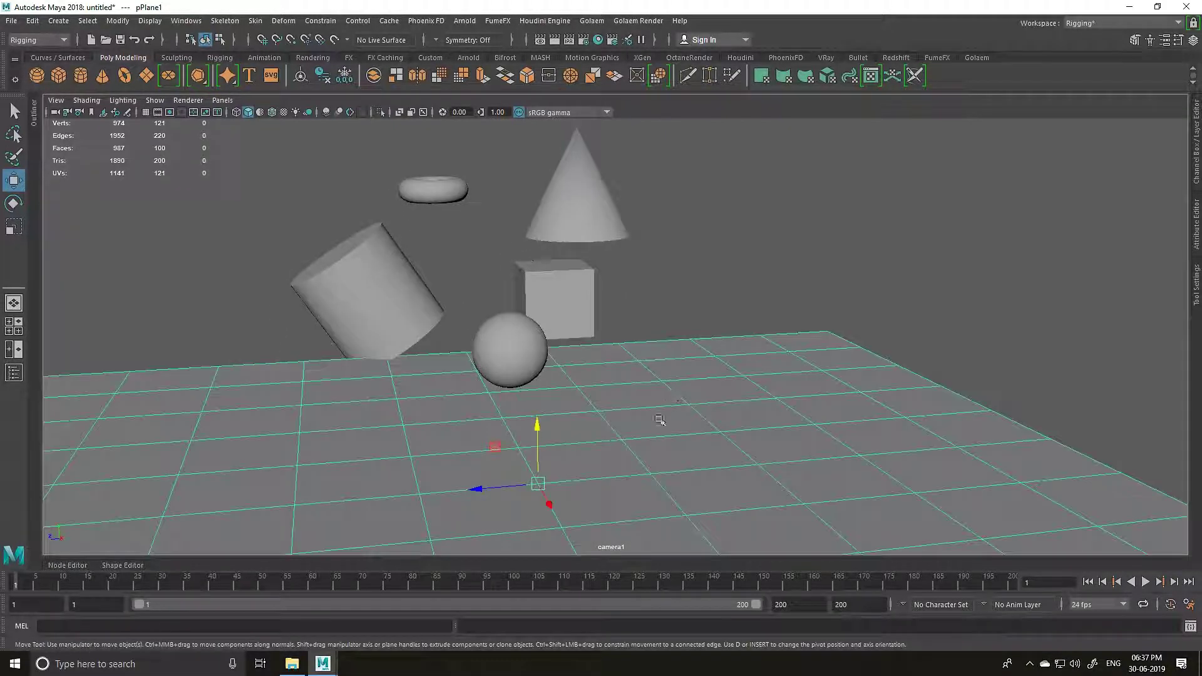
pyautogui.press('Delete')
pyautogui.keyDown('alt'); pyautogui.moveTo(527, 388); pyautogui.dragTo(551, 342); pyautogui.keyUp('alt')
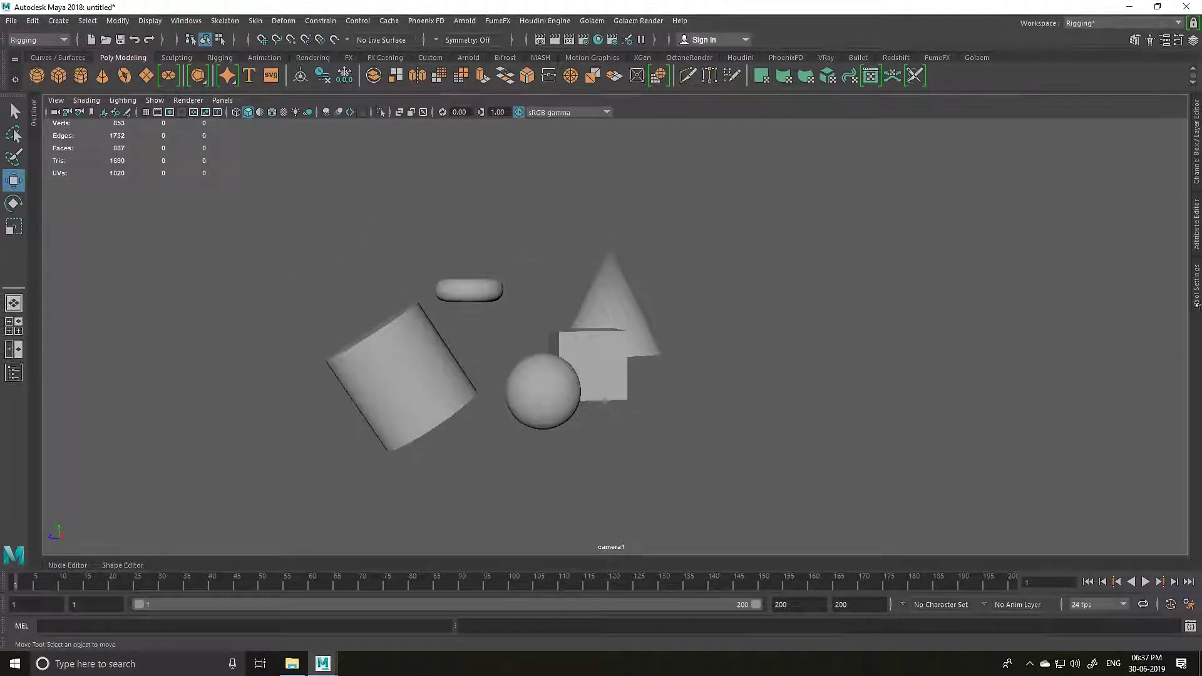
# - Show the Attribute Editor and the Outliner beside the viewport
pyautogui.click(1197, 241)
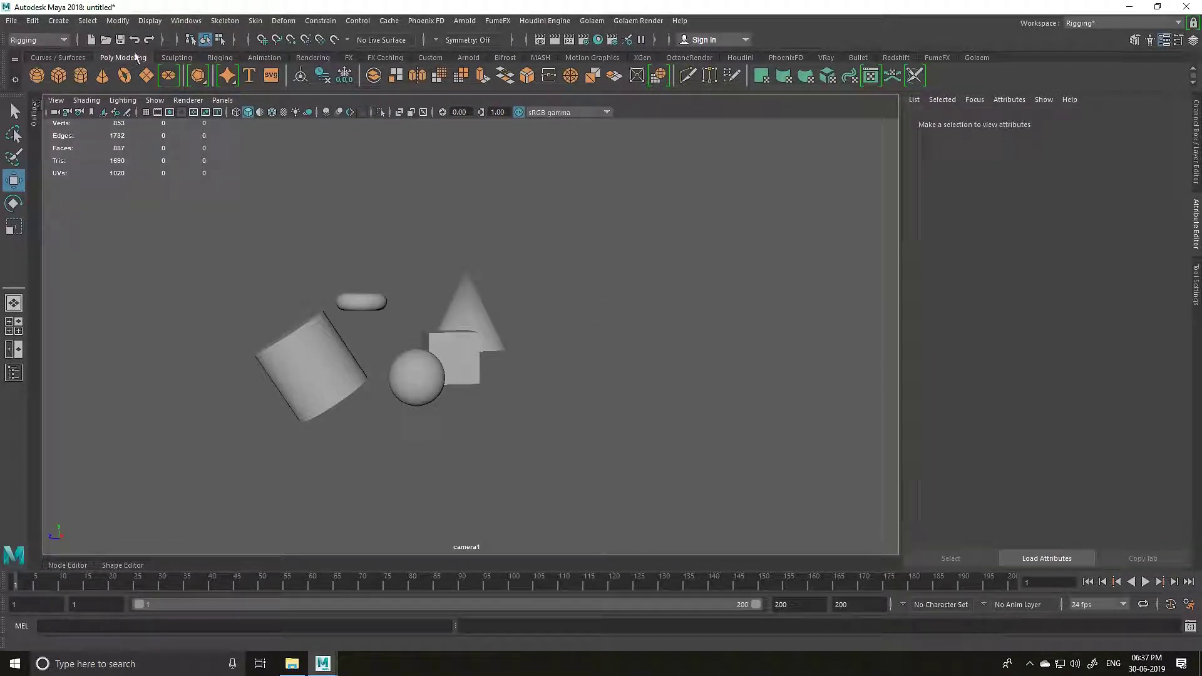
pyautogui.click(35, 112)
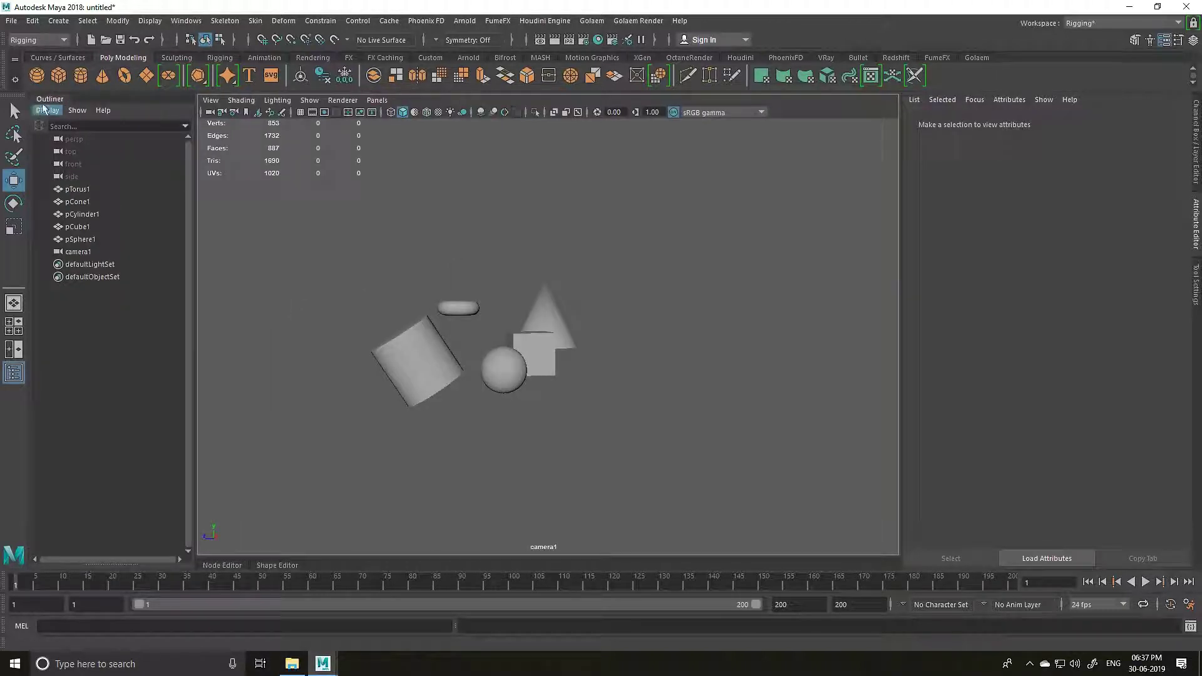
pyautogui.click(148, 22)
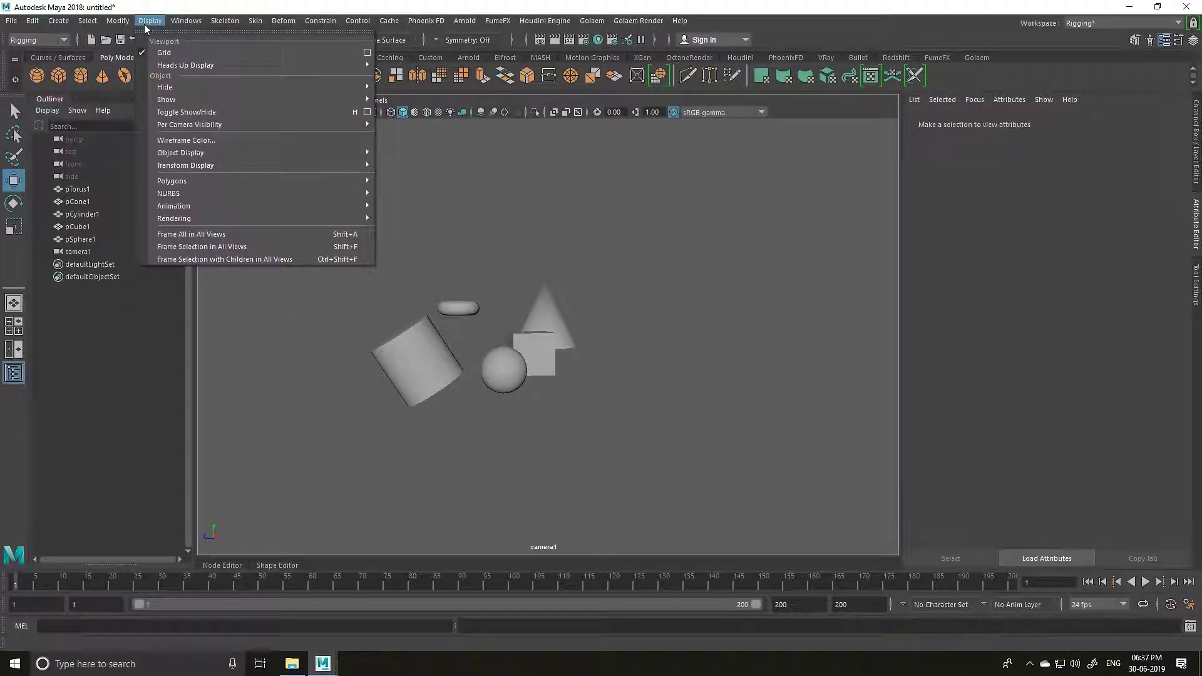
pyautogui.moveTo(185, 65)
pyautogui.click(207, 158)
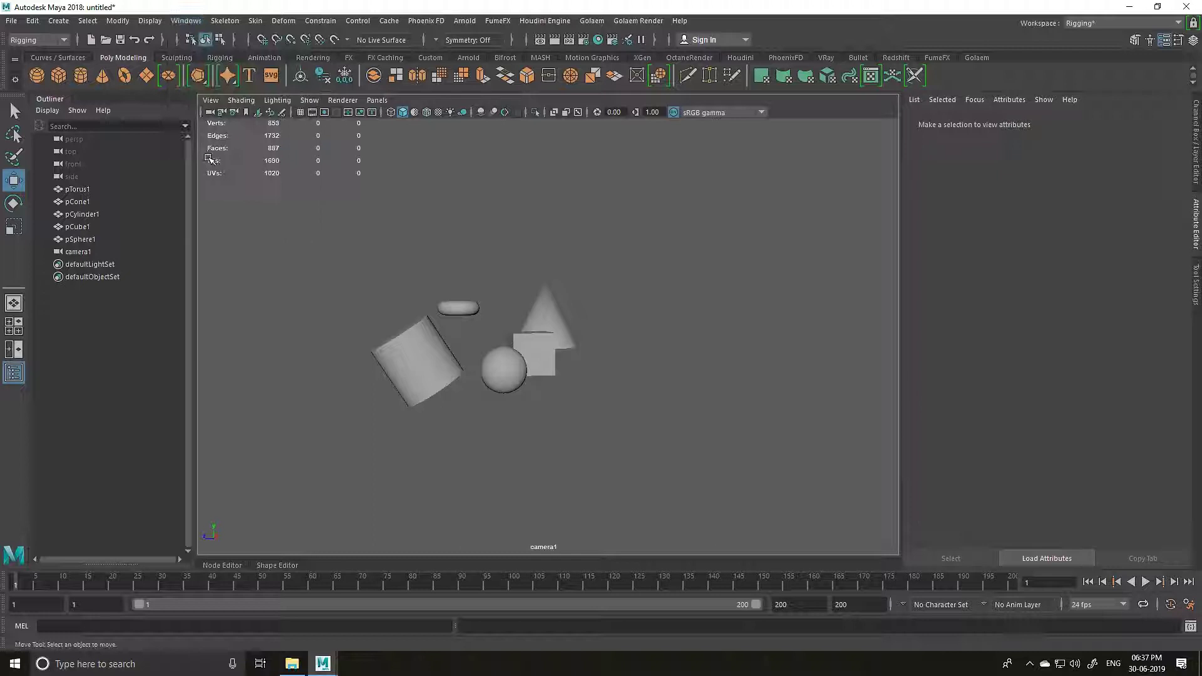
# - Select camera1 and rename its camera shape to Main_Camera
pyautogui.click(82, 253)
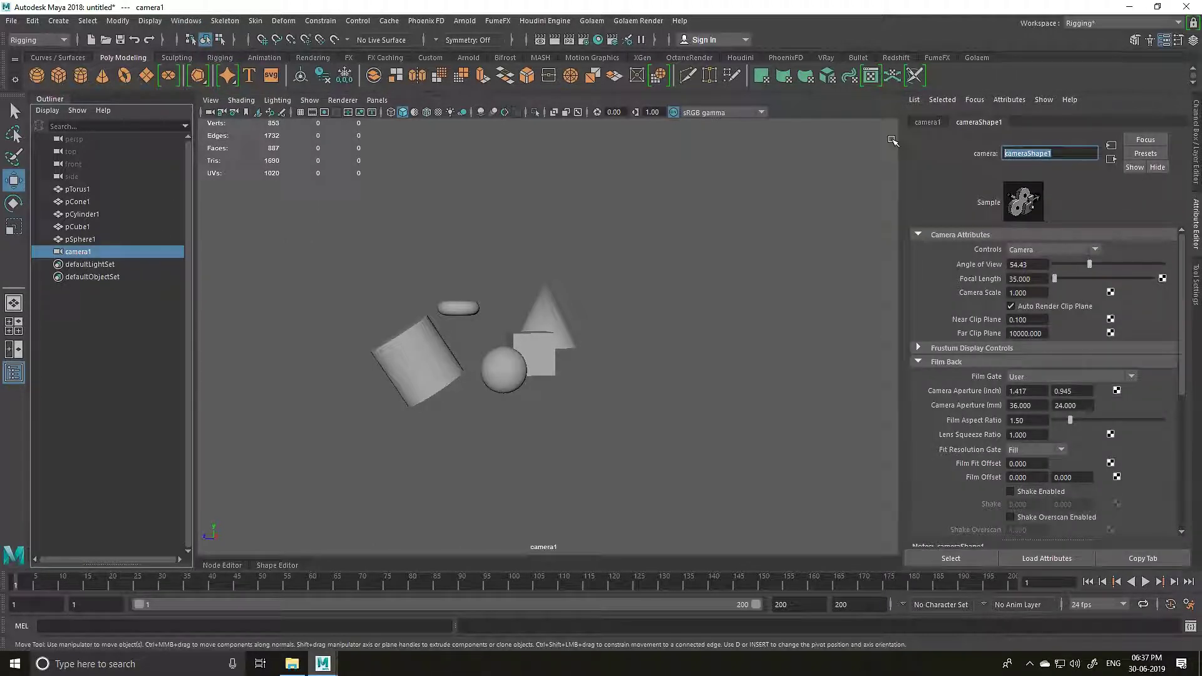
pyautogui.write('MKa')
pyautogui.write('amera')
pyautogui.press('Return')
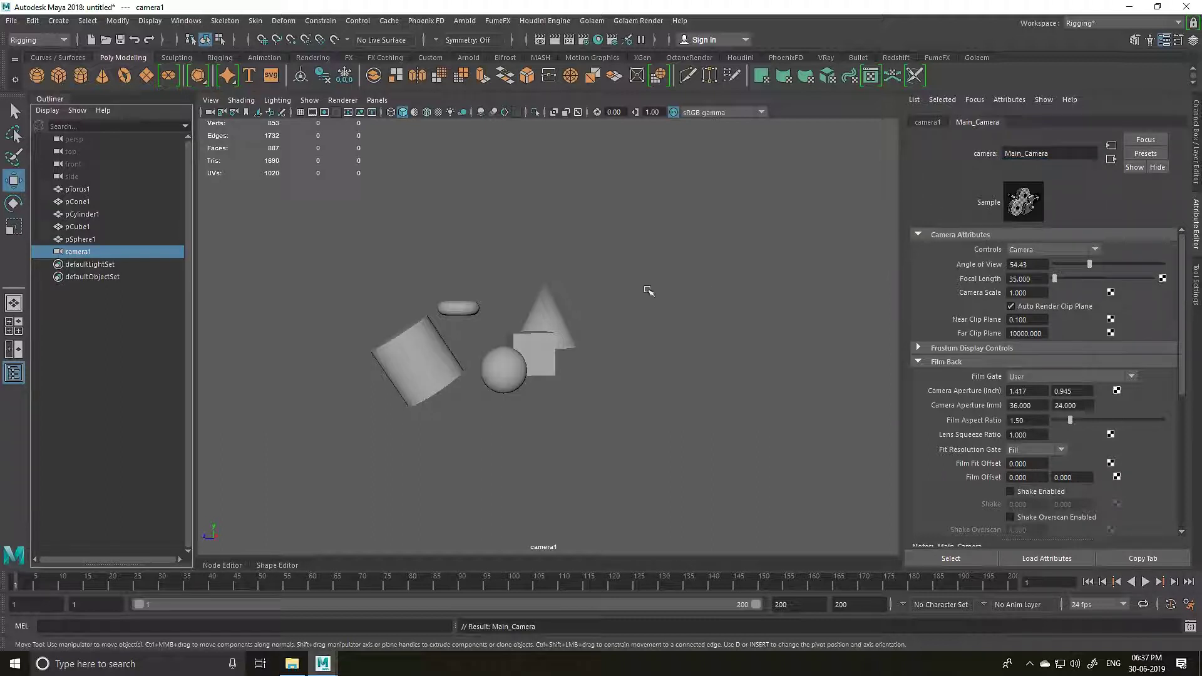
# - Frame the primitives more closely through camera1 and enable the camera's Depth of Field
pyautogui.scroll(3, 531, 384)
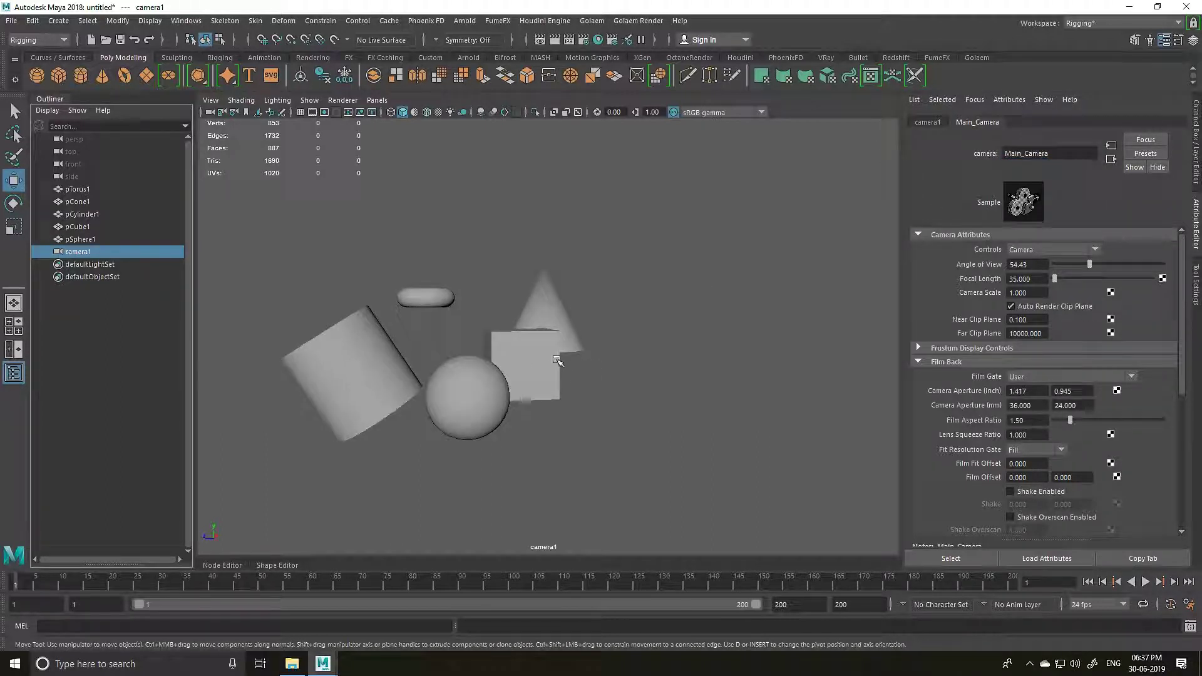
pyautogui.scroll(2, 551, 369)
pyautogui.keyDown('alt'); pyautogui.moveTo(548, 372); pyautogui.dragTo(585, 347, button='middle'); pyautogui.keyUp('alt')
pyautogui.click(946, 361)
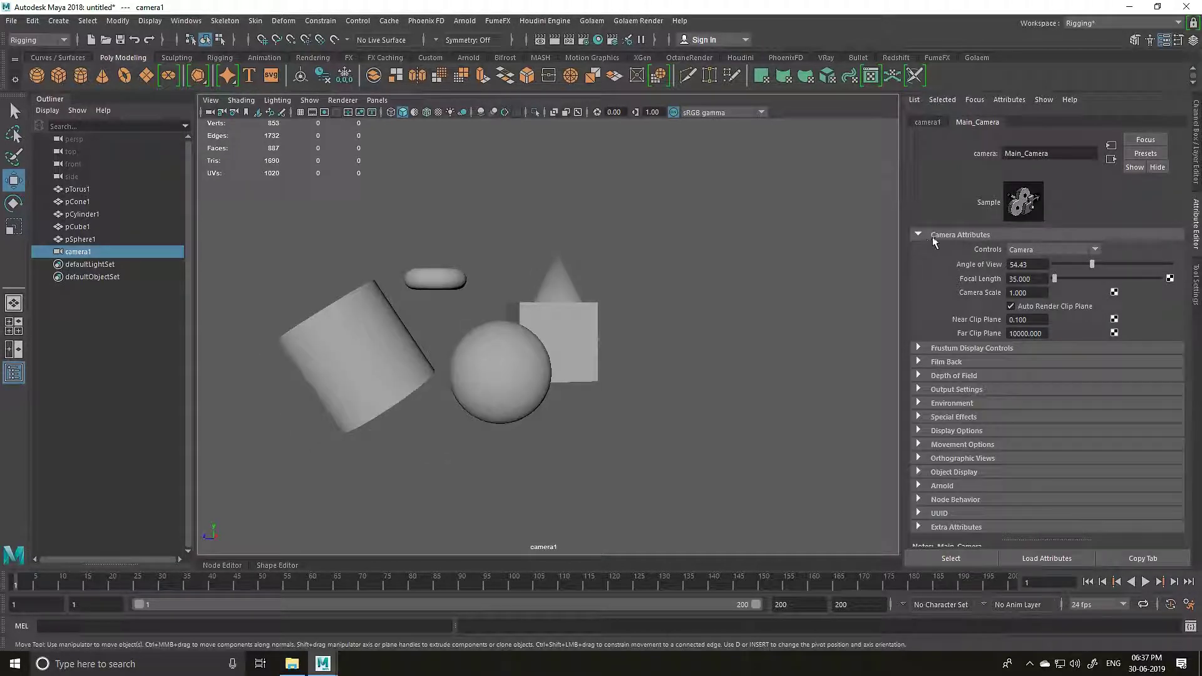
pyautogui.click(959, 234)
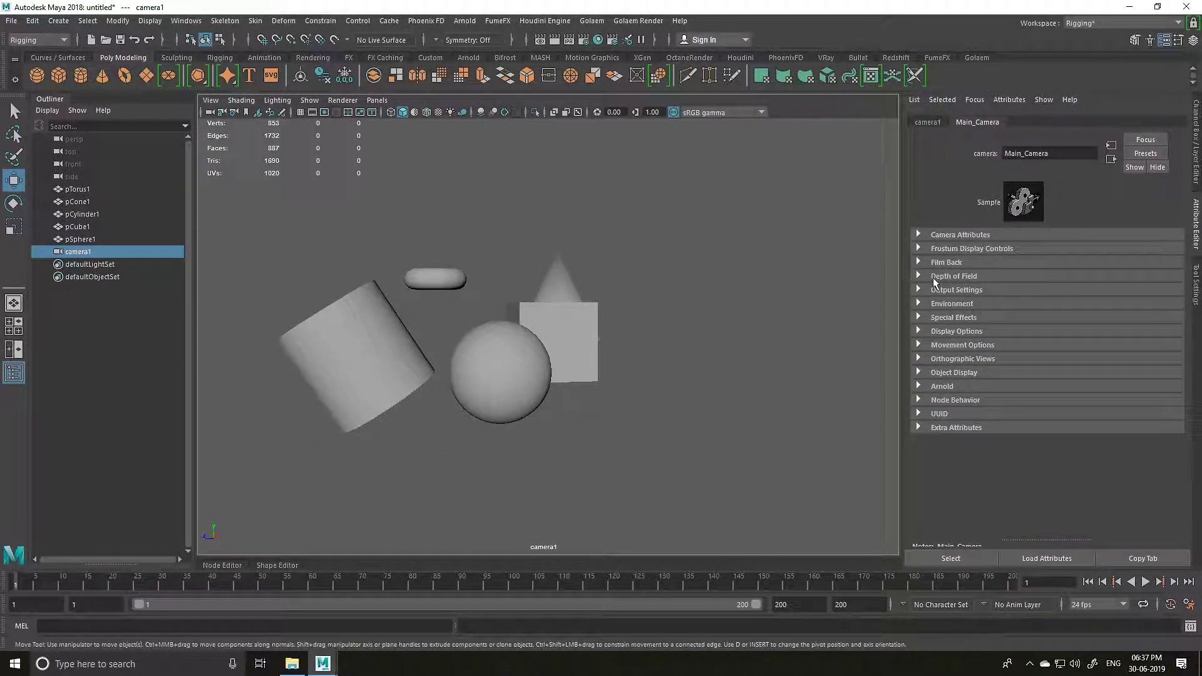
pyautogui.click(925, 274)
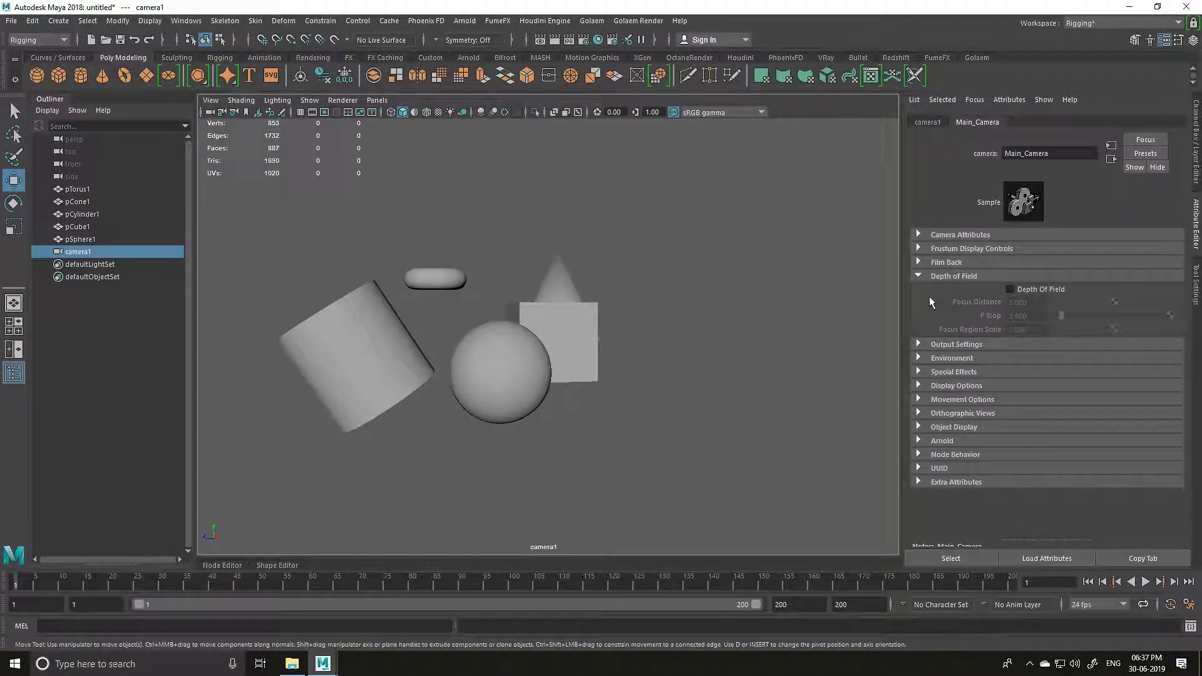
pyautogui.click(1035, 291)
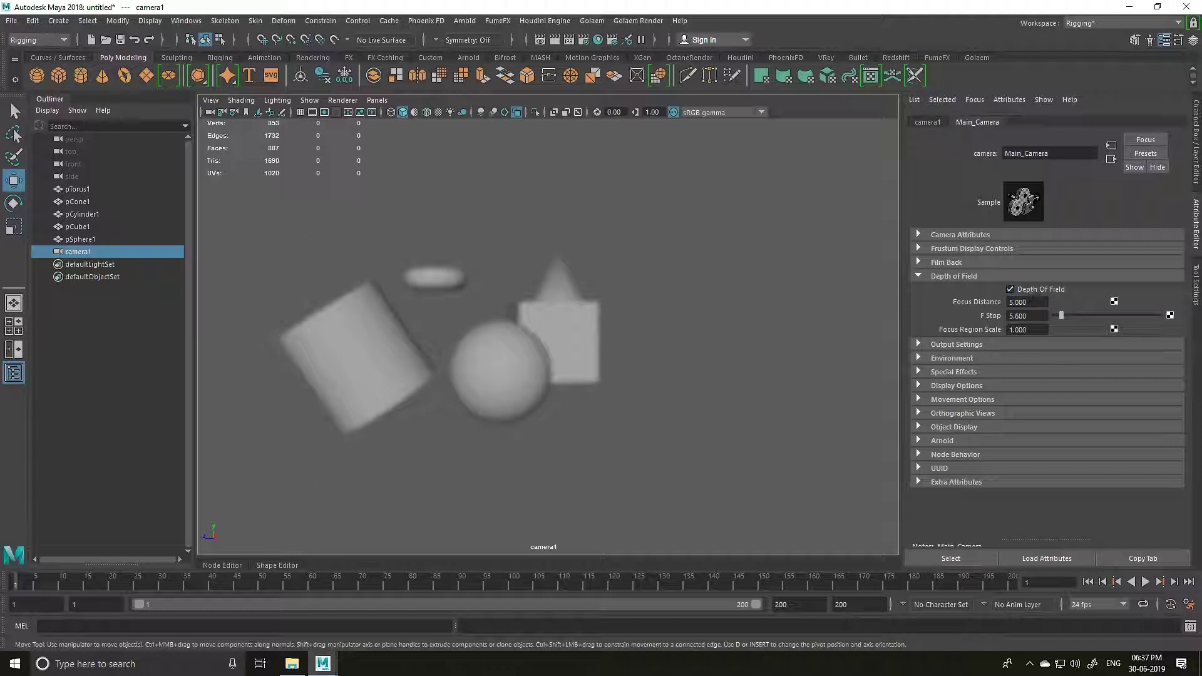
# - Try Focus Distance values of 40 and 20 for the camera's depth of field
pyautogui.press('Tab')
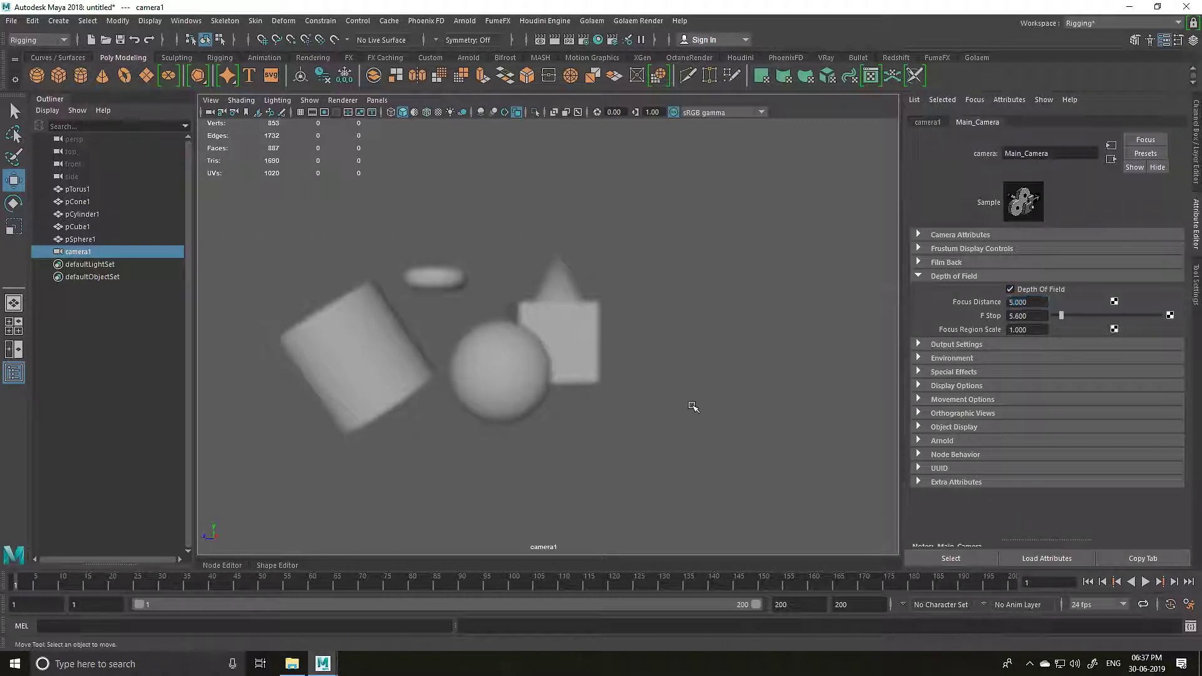
pyautogui.click(689, 406)
pyautogui.click(121, 253)
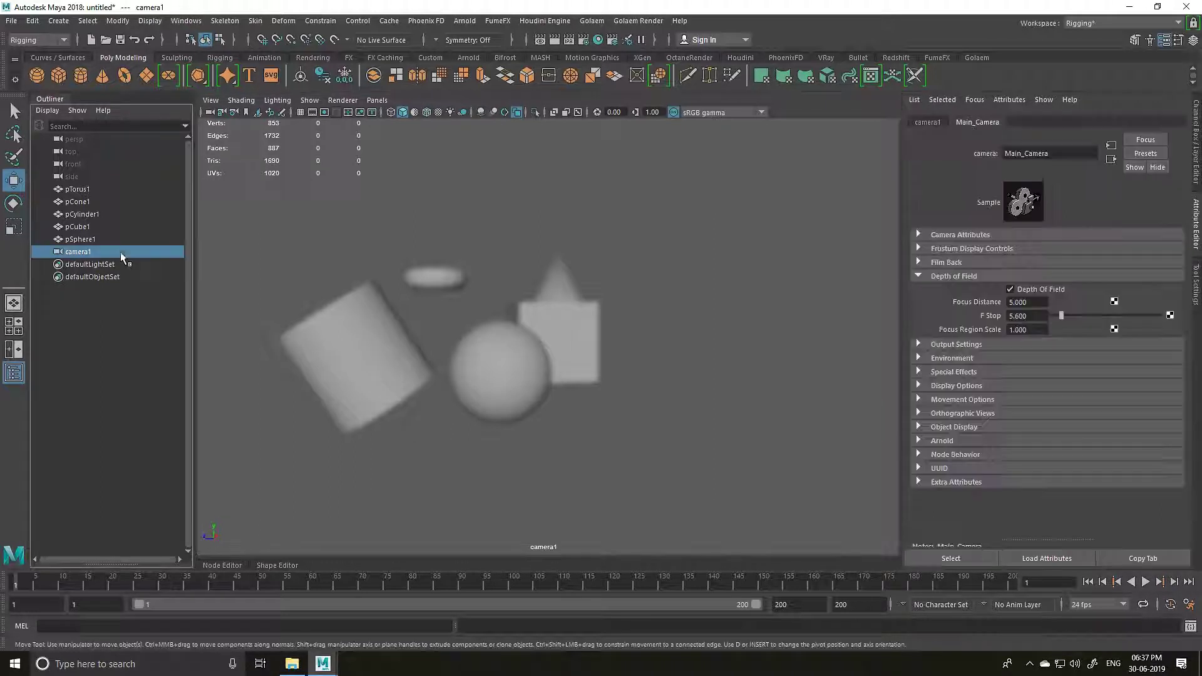
pyautogui.doubleClick(1030, 302)
pyautogui.write('40')
pyautogui.press('Tab')
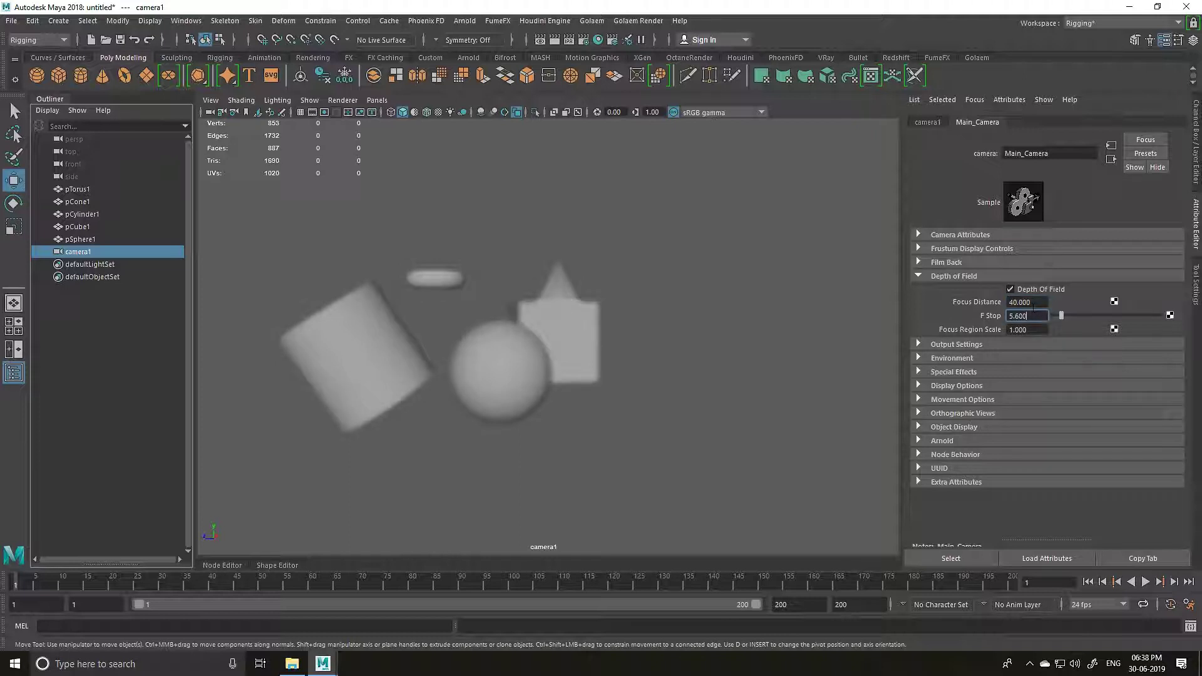
pyautogui.doubleClick(1030, 301)
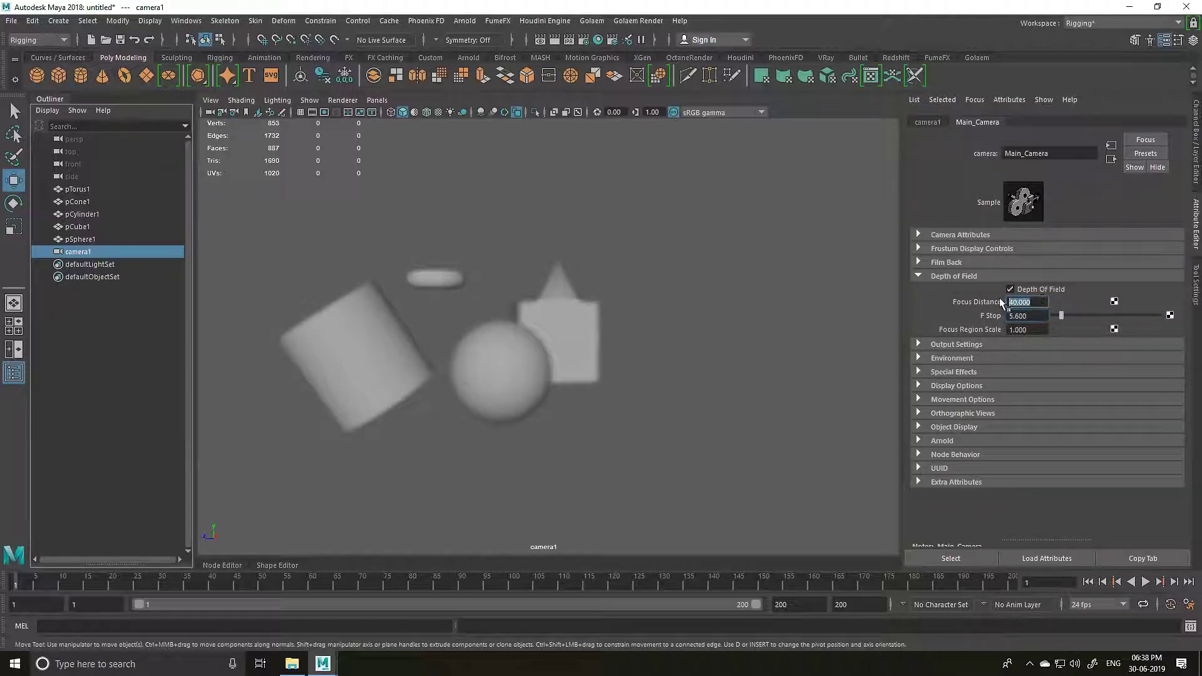
pyautogui.write('20')
pyautogui.click(1022, 328)
# - Set the camera's Focus Distance to 30
pyautogui.doubleClick(1021, 302)
pyautogui.write('30')
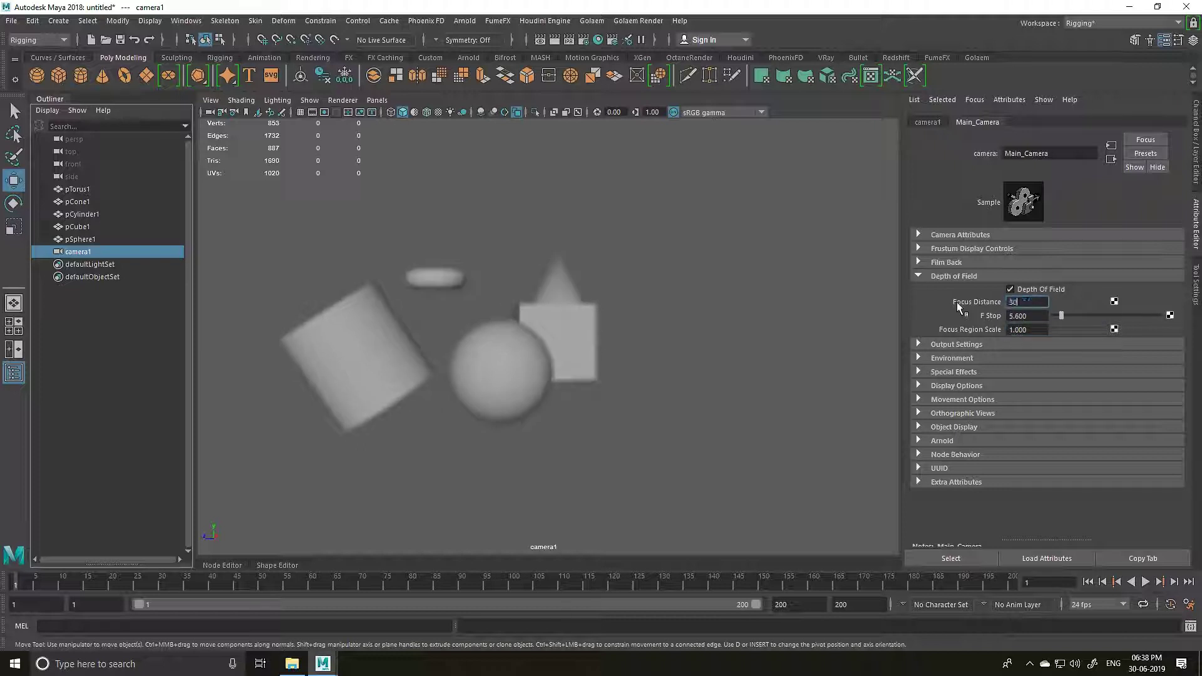
pyautogui.press('Return')
# - Try an F Stop of 10 for the camera's depth of field, and set it to 20
pyautogui.press('Tab')
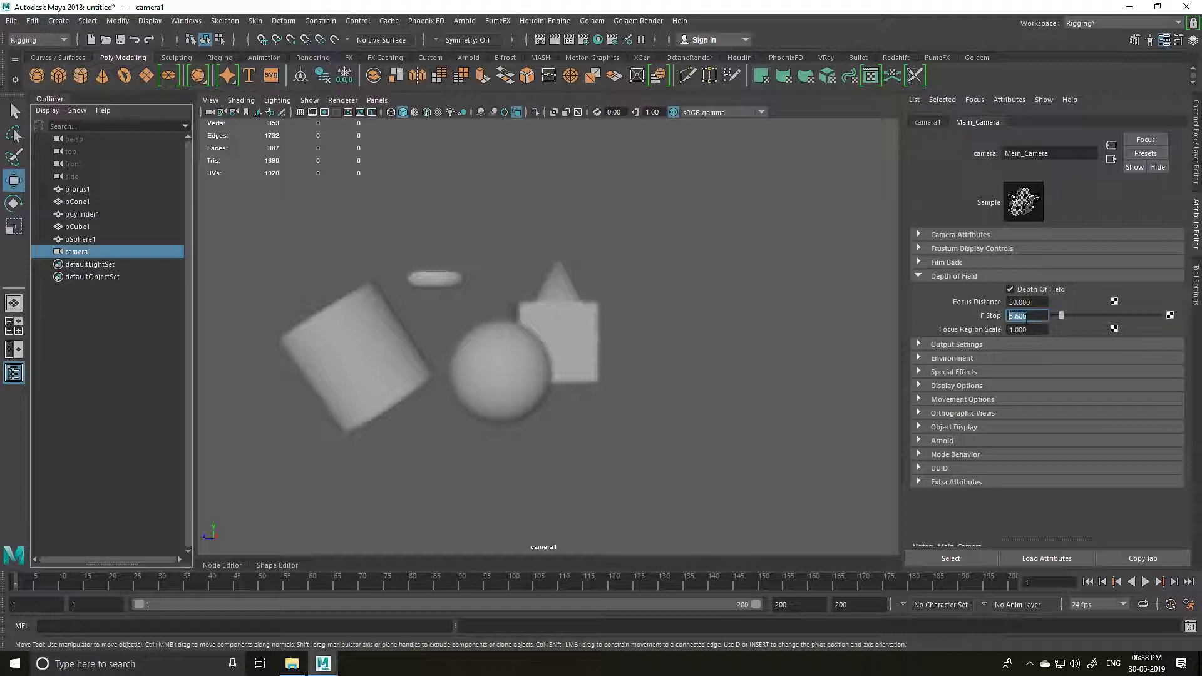
pyautogui.write('10')
pyautogui.press('Return')
pyautogui.write('20')
pyautogui.press('Return')
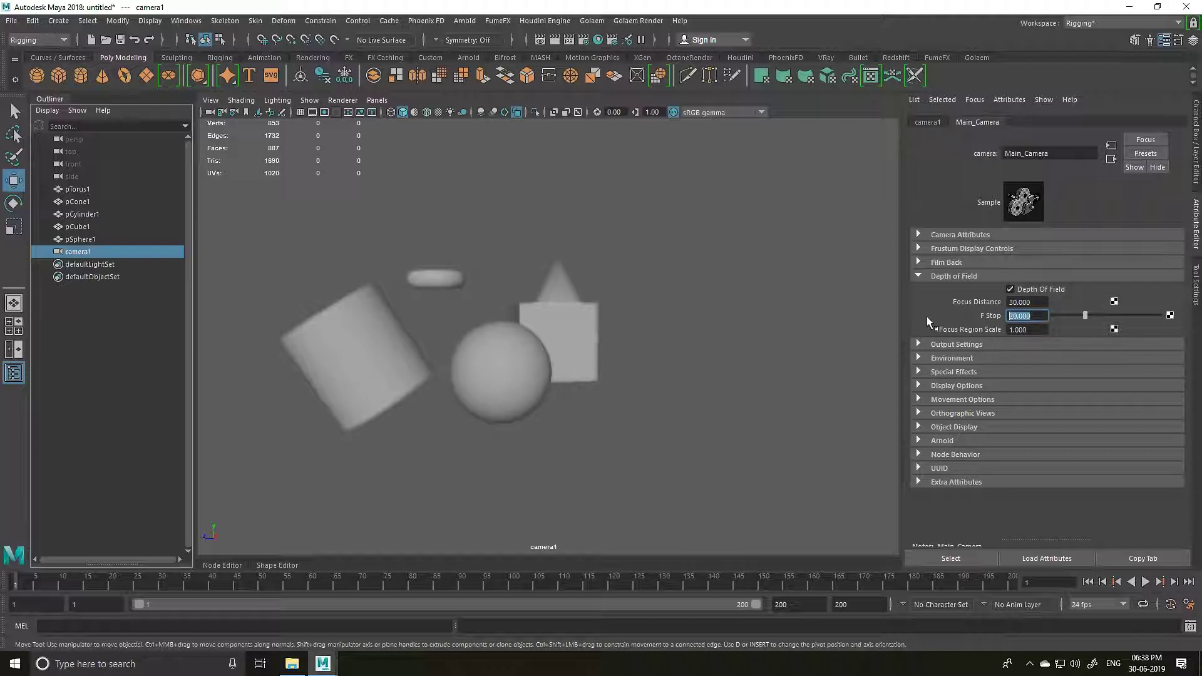
# - Set the camera's F Stop to 2 and its Focus Distance to 35
pyautogui.write('2')
pyautogui.press('Return')
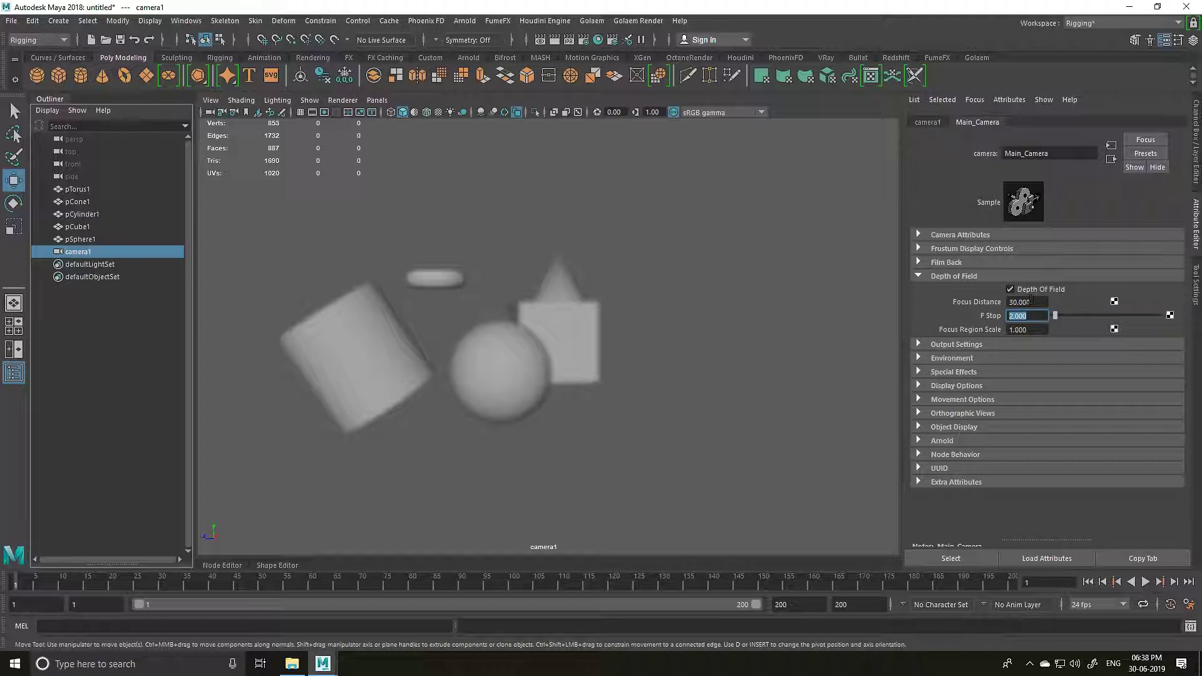
pyautogui.click(1028, 302)
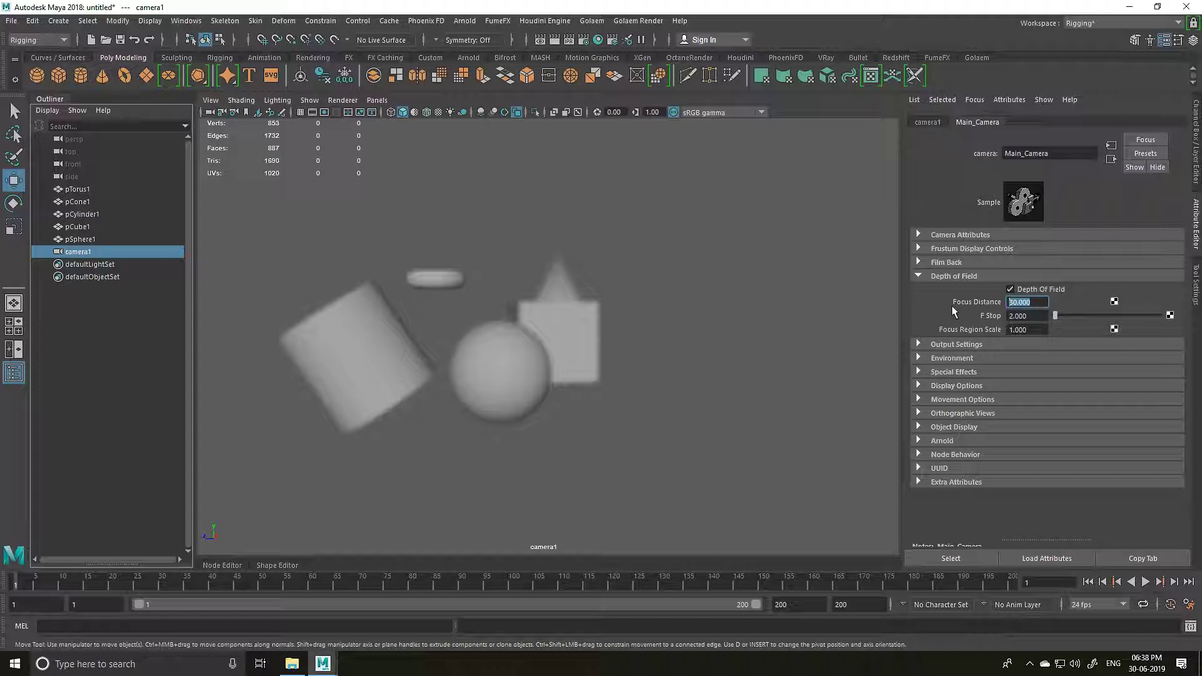
pyautogui.write('35')
pyautogui.press('Return')
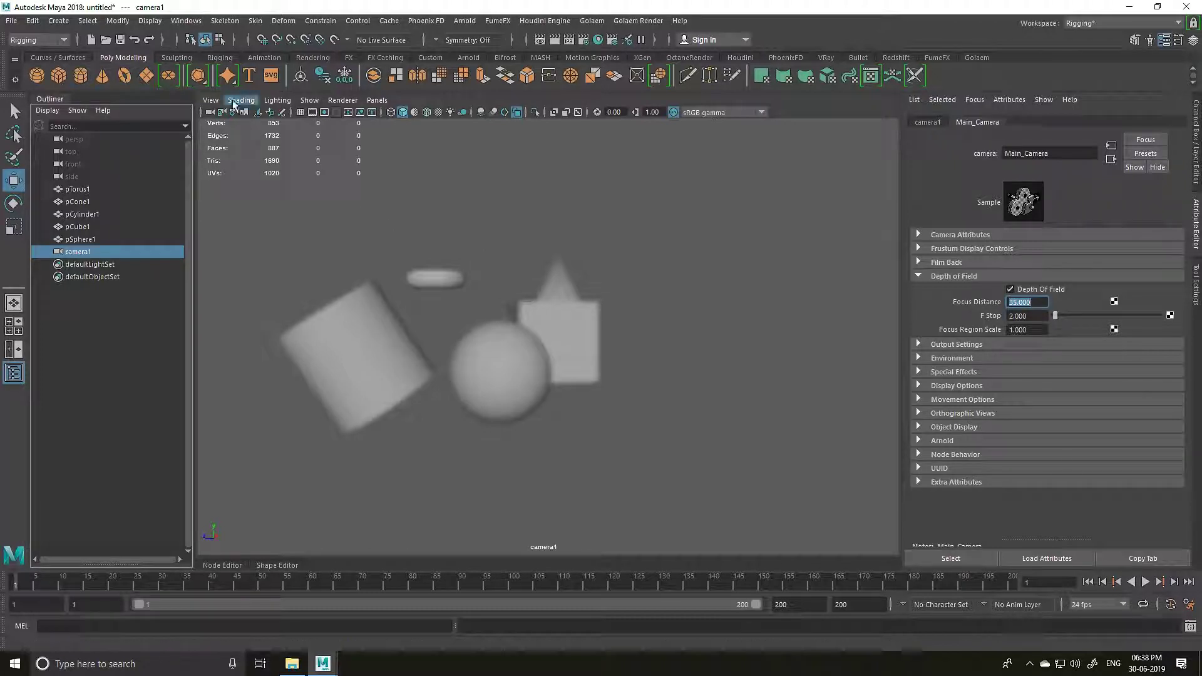
# - Turn on the Object Details heads-up display and select the sphere to read its distance from the camera
pyautogui.click(154, 25)
pyautogui.moveTo(200, 65)
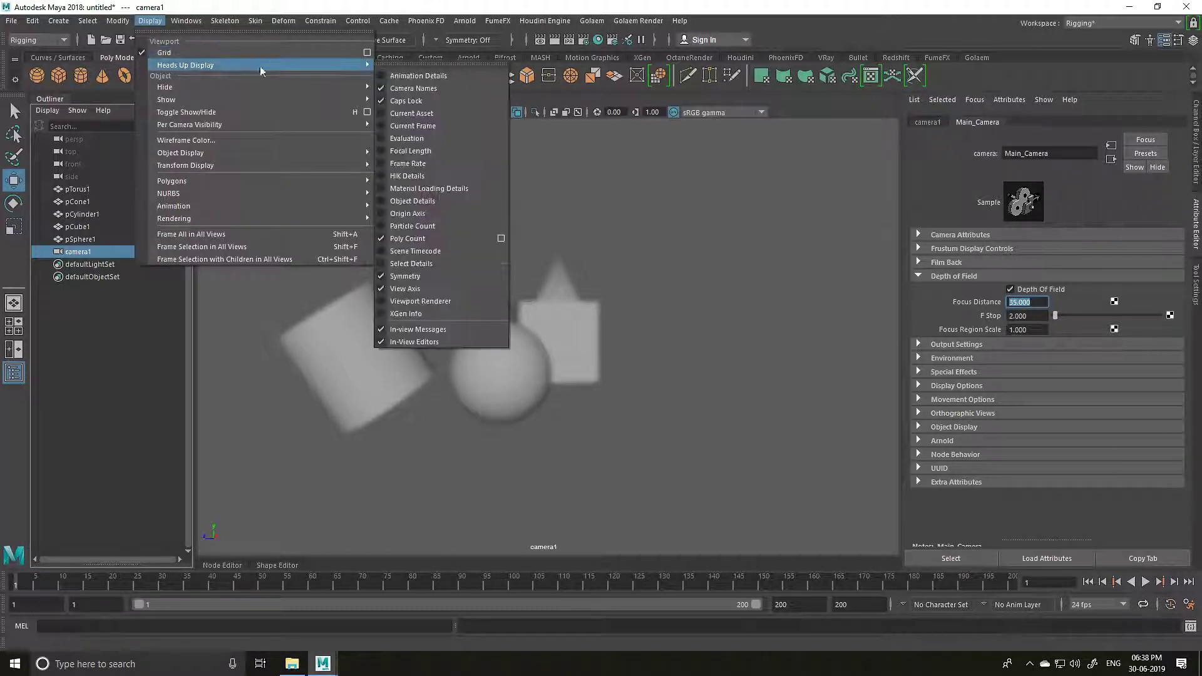
pyautogui.click(398, 202)
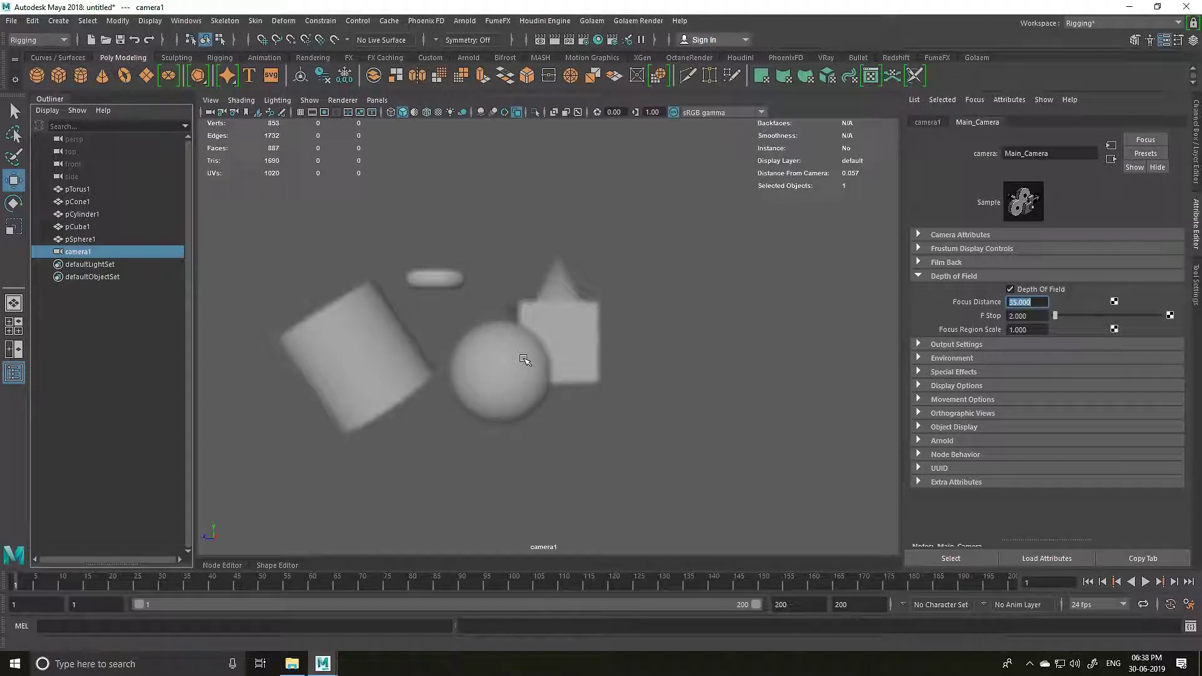
pyautogui.click(468, 349)
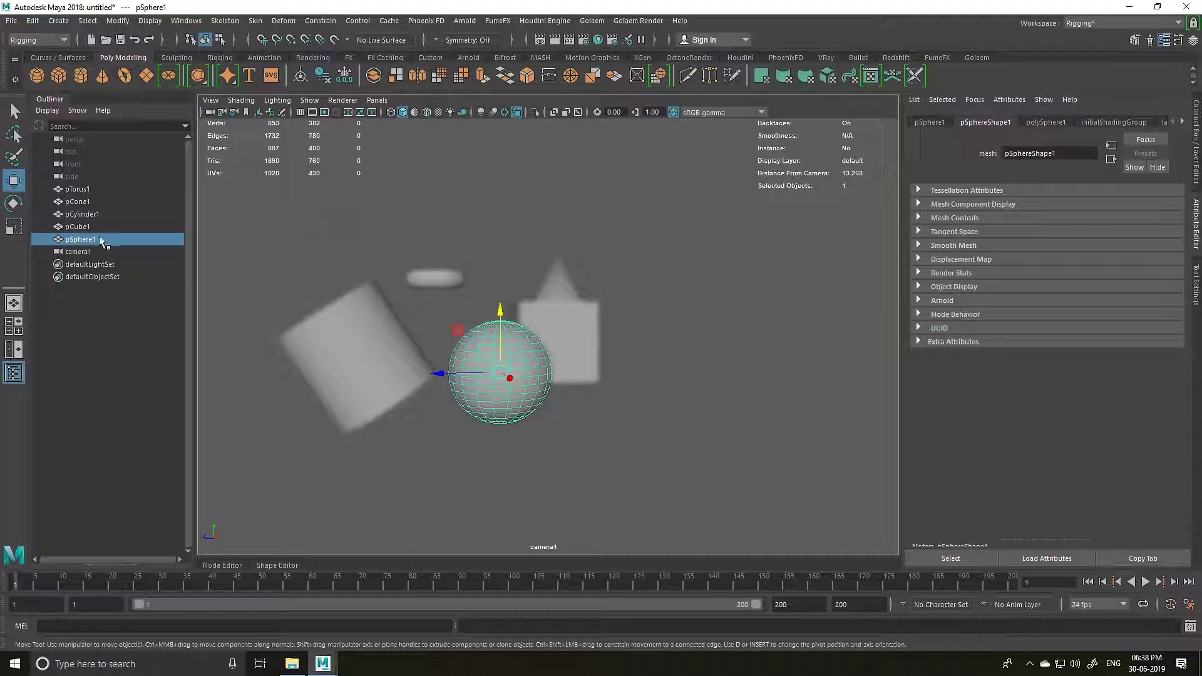
# - Try a Focus Distance of 13.368 for camera1's depth of field
pyautogui.click(88, 251)
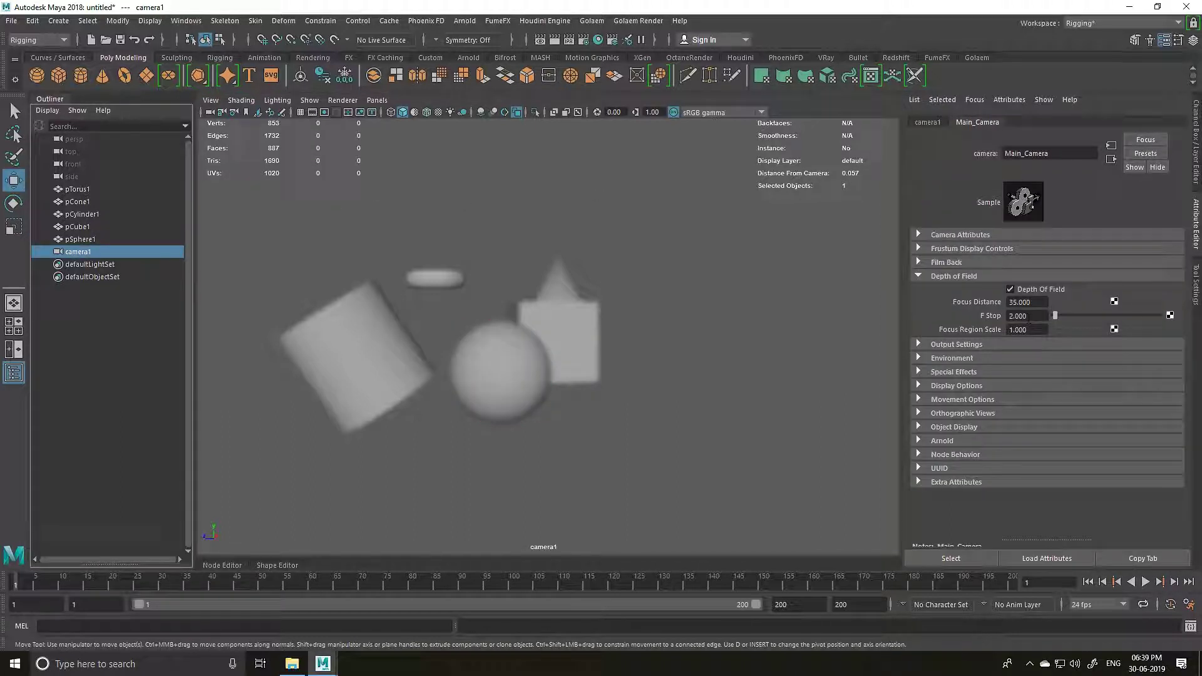
pyautogui.click(1009, 303)
pyautogui.write('13.368')
pyautogui.press('Return')
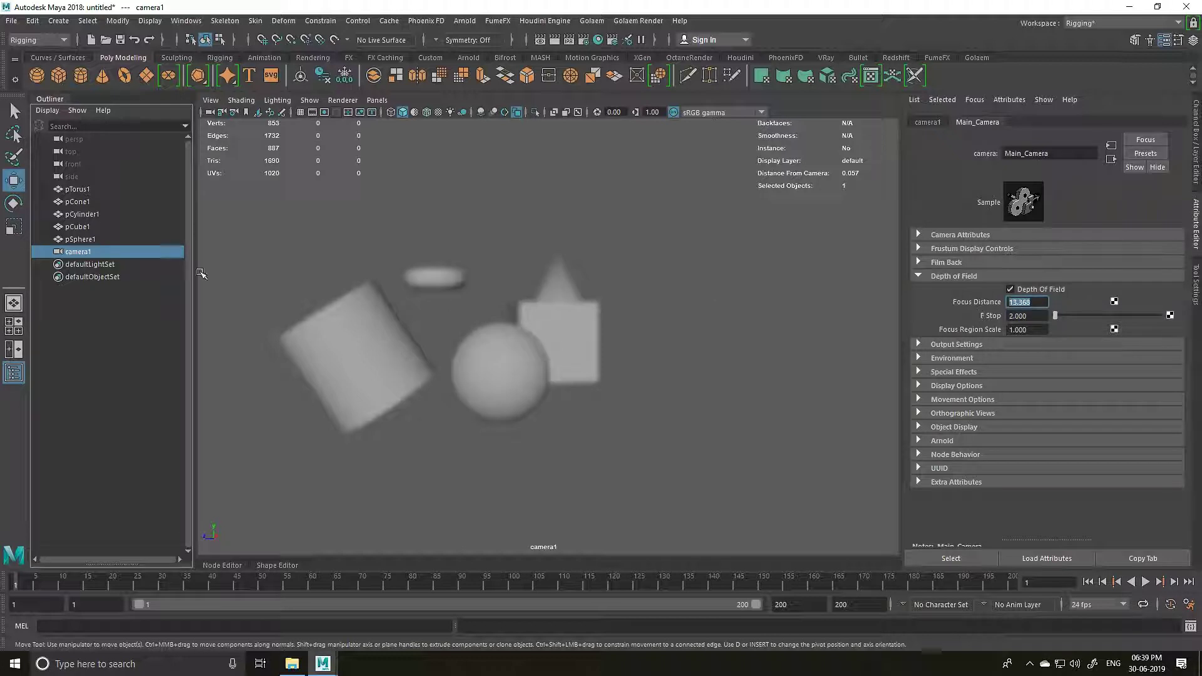
# - Recheck the sphere's distance from the camera, set camera1's Focus Distance to 13.268, and render the current frame
pyautogui.click(528, 379)
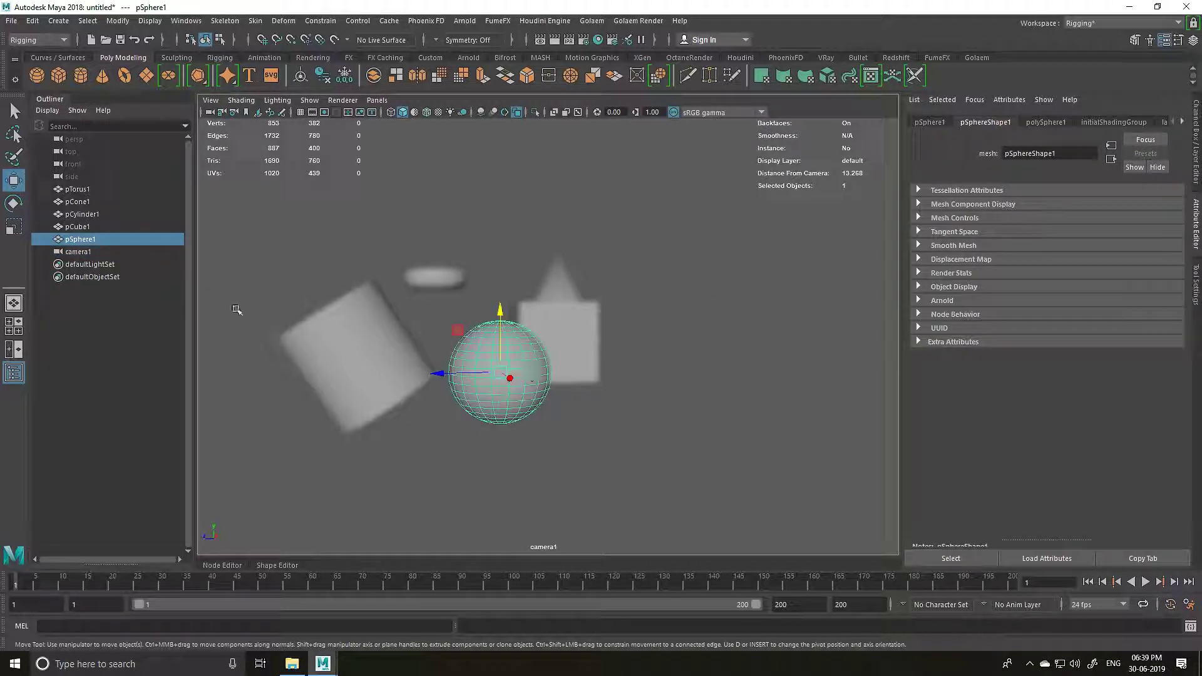
pyautogui.click(104, 253)
pyautogui.doubleClick(1039, 301)
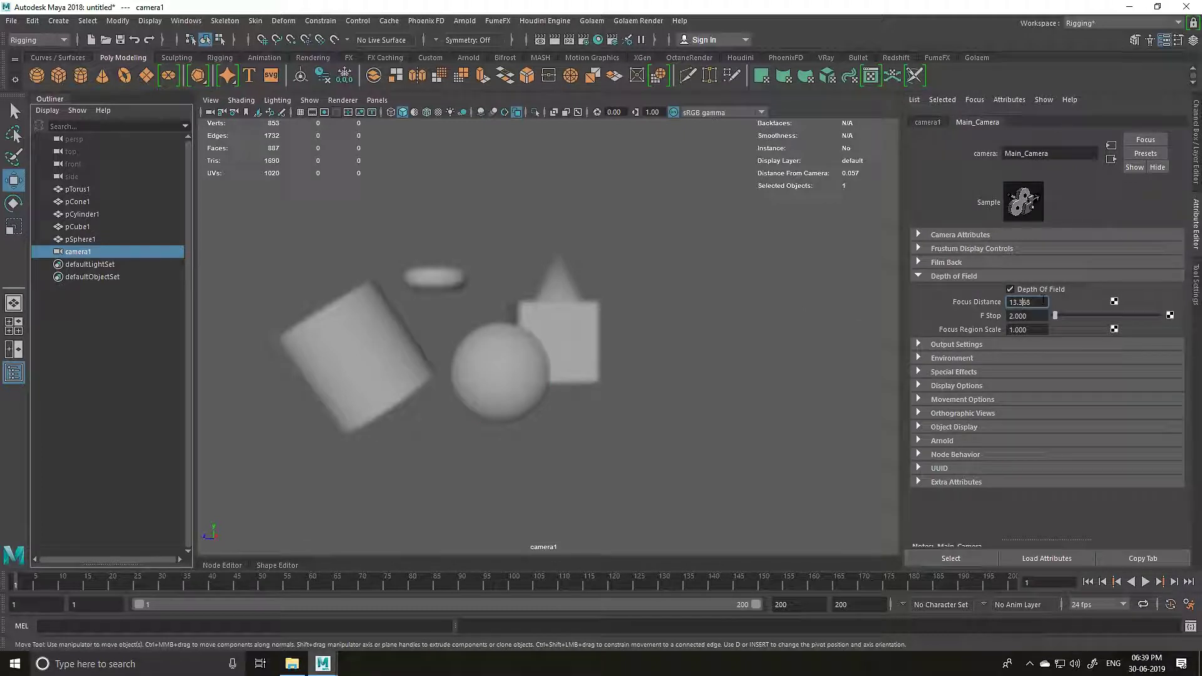
pyautogui.write('13.268')
pyautogui.press('Return')
pyautogui.click(551, 41)
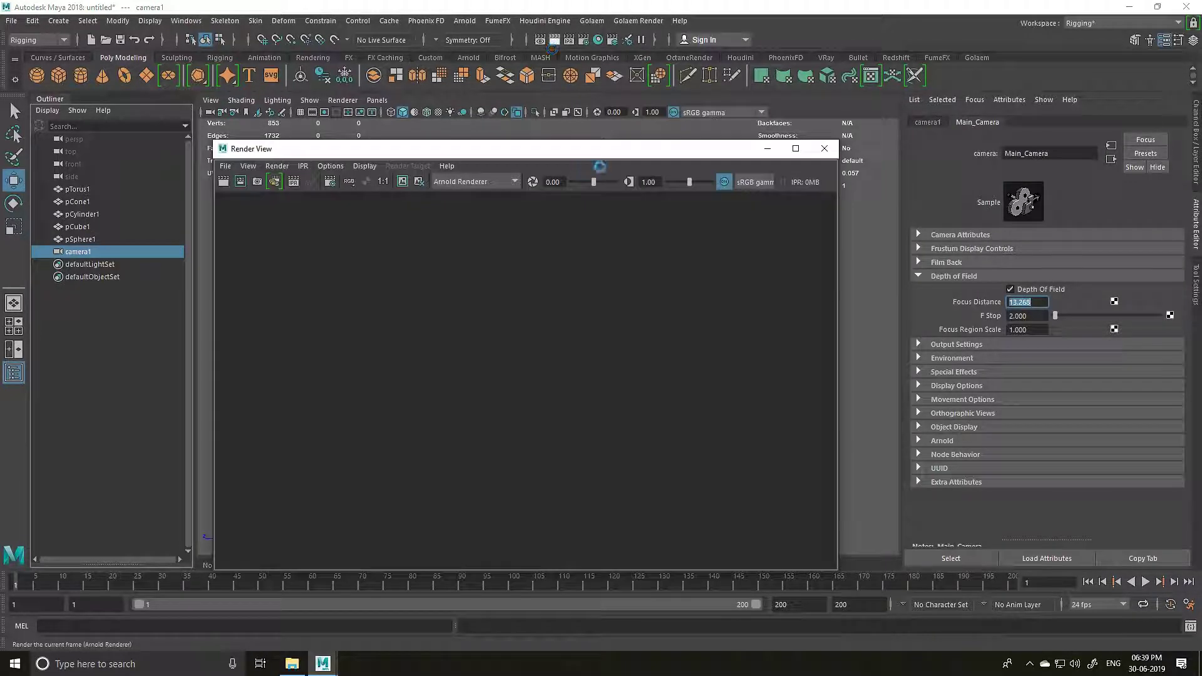
pyautogui.click(824, 149)
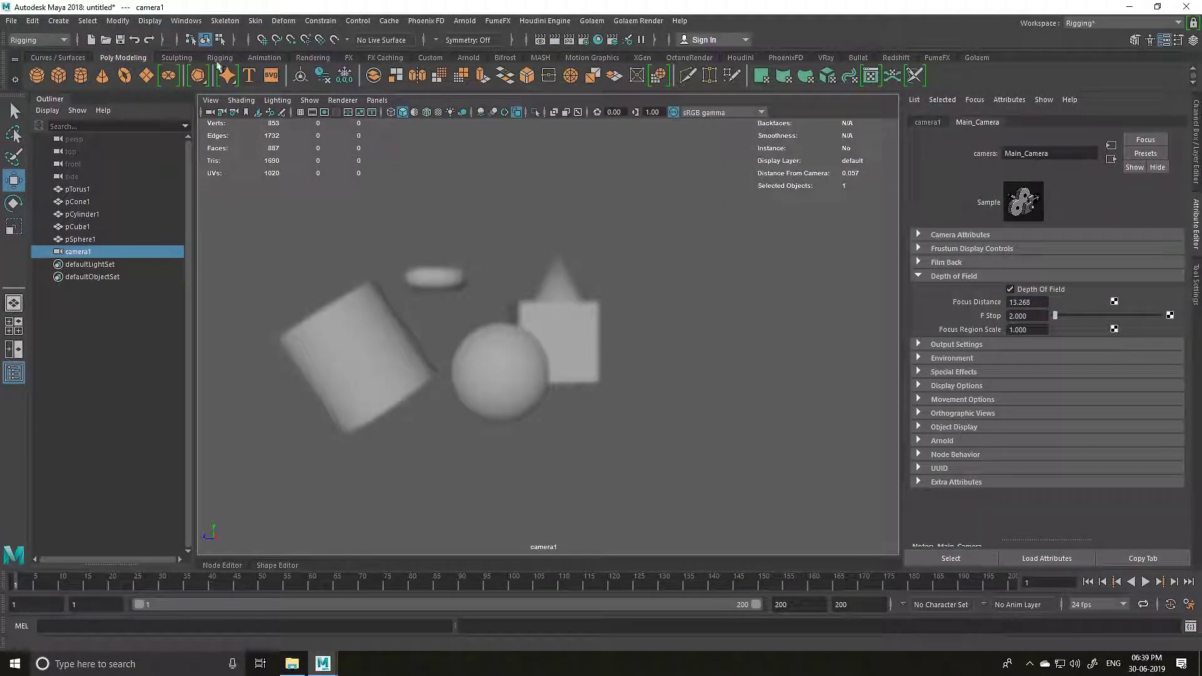
# - Add a directional light, adjust its placement in front of the primitives, and render the current frame
pyautogui.click(313, 58)
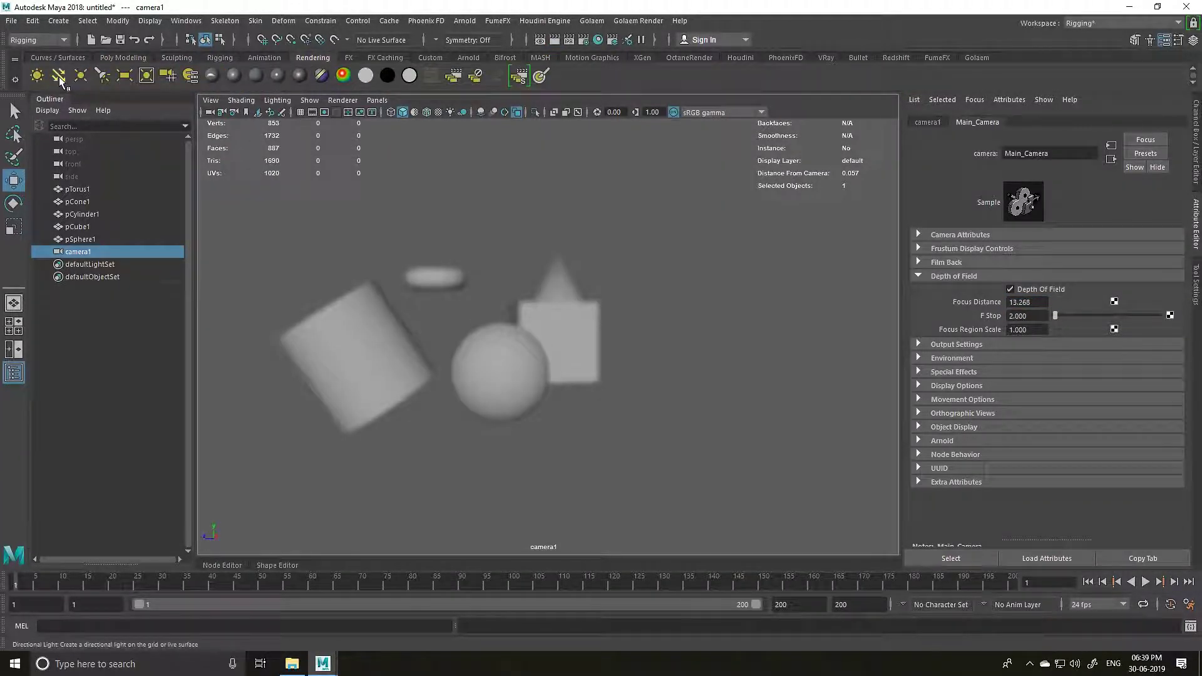
pyautogui.click(58, 75)
pyautogui.press('e')
pyautogui.press('w')
pyautogui.moveTo(542, 517); pyautogui.dragTo(571, 438)
pyautogui.press('e')
pyautogui.click(554, 39)
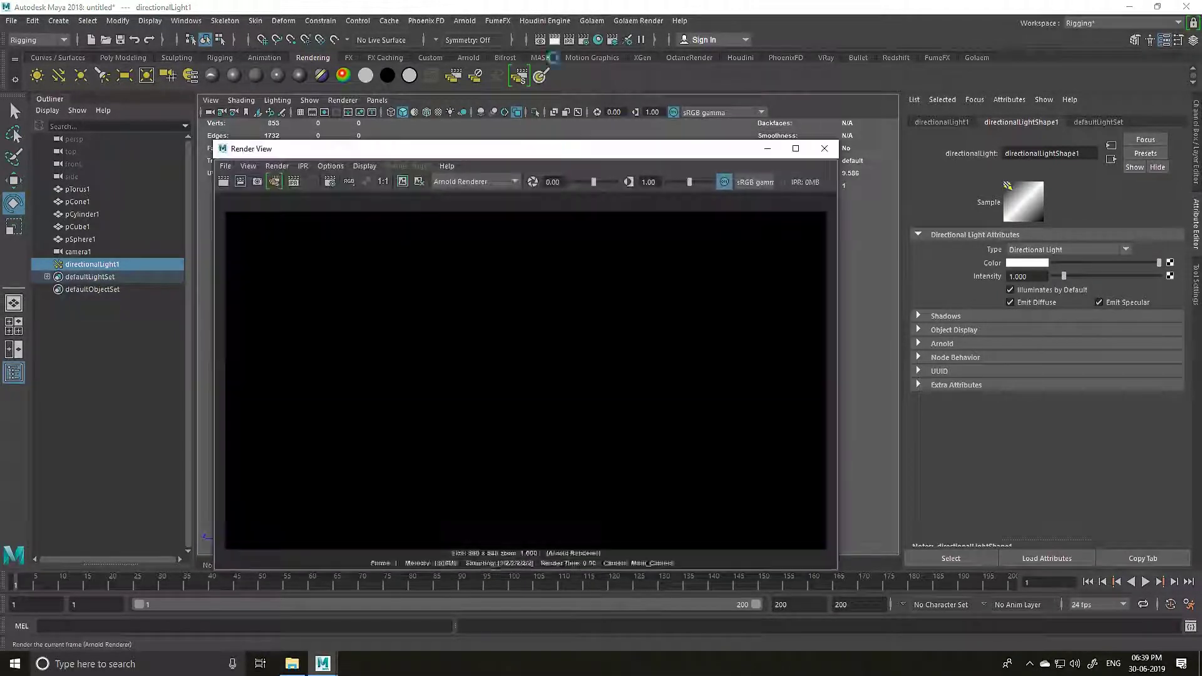
# - Set the directional light's Intensity to 2 and rotate it to light the camera-facing sides of the primitives, re-rendering in Arnold
pyautogui.moveTo(589, 148); pyautogui.dragTo(943, 258)
pyautogui.doubleClick(1027, 276)
pyautogui.write('2')
pyautogui.press('Return')
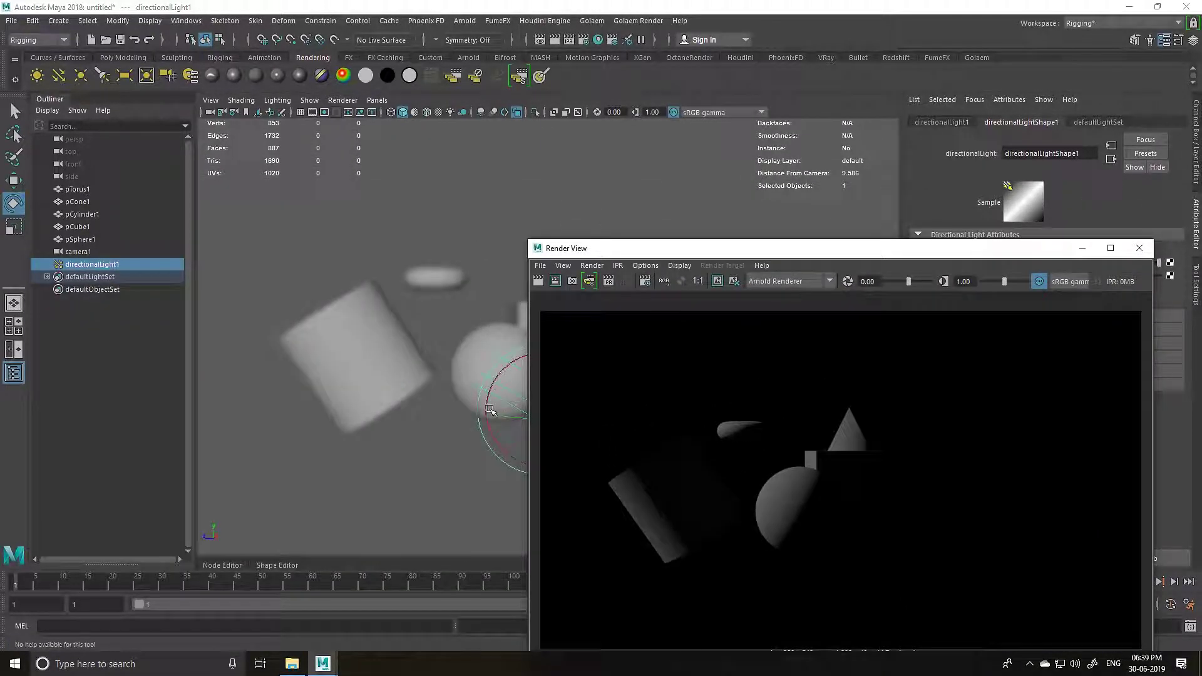
pyautogui.moveTo(491, 406); pyautogui.dragTo(563, 321)
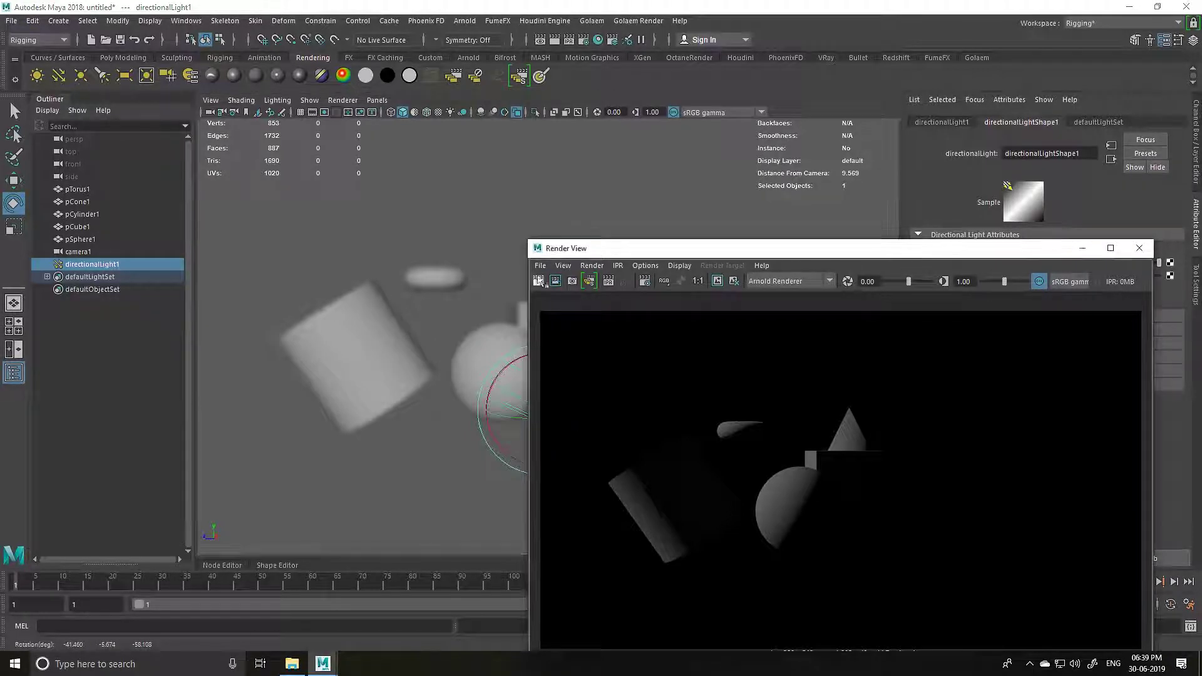
pyautogui.moveTo(720, 247); pyautogui.dragTo(417, 162)
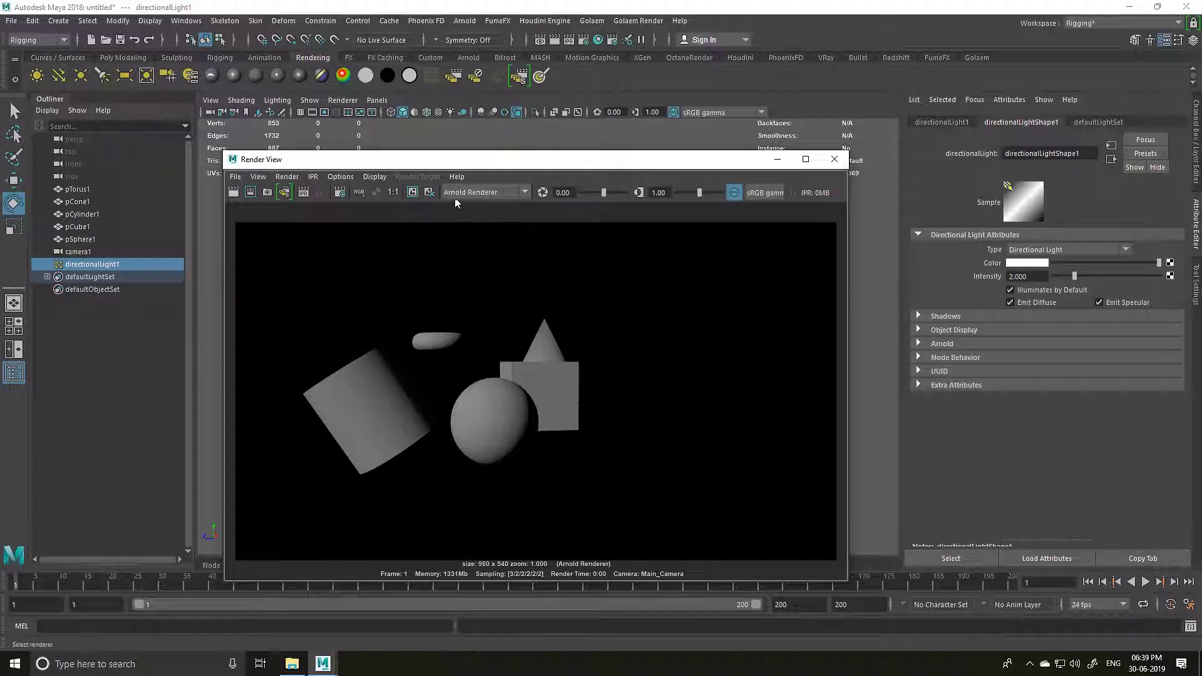
# - Switch the renderer to Maya Software, render the frame with the sphere in focus, and close the render window
pyautogui.click(492, 194)
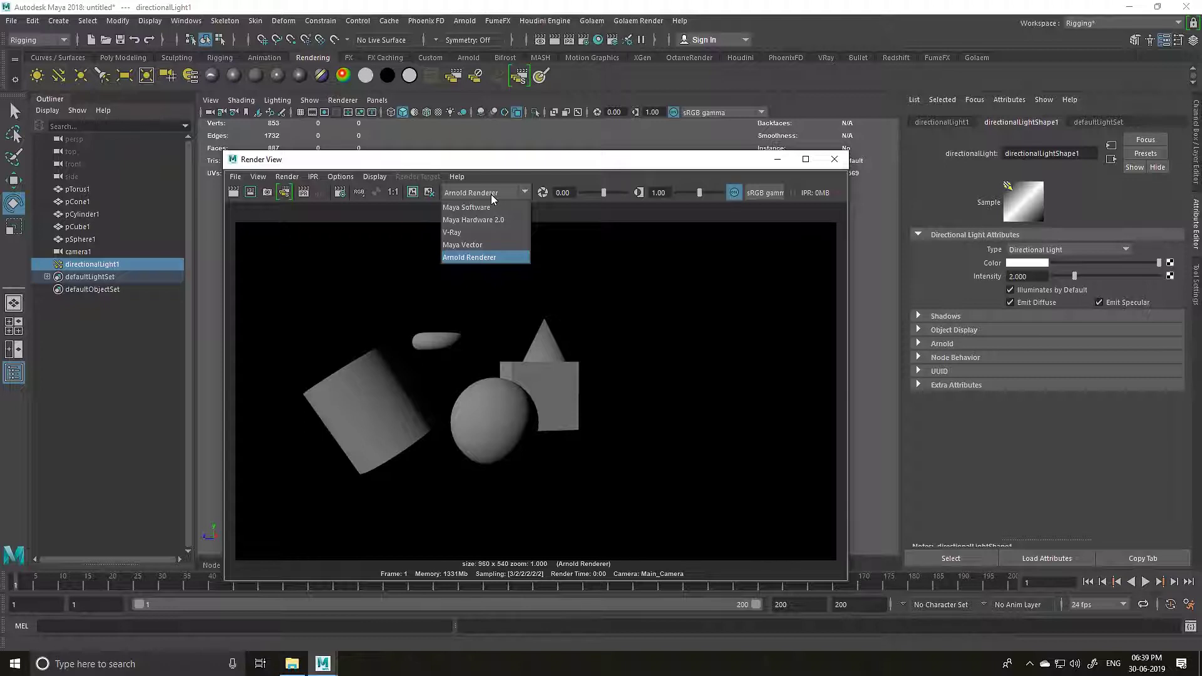
pyautogui.click(497, 207)
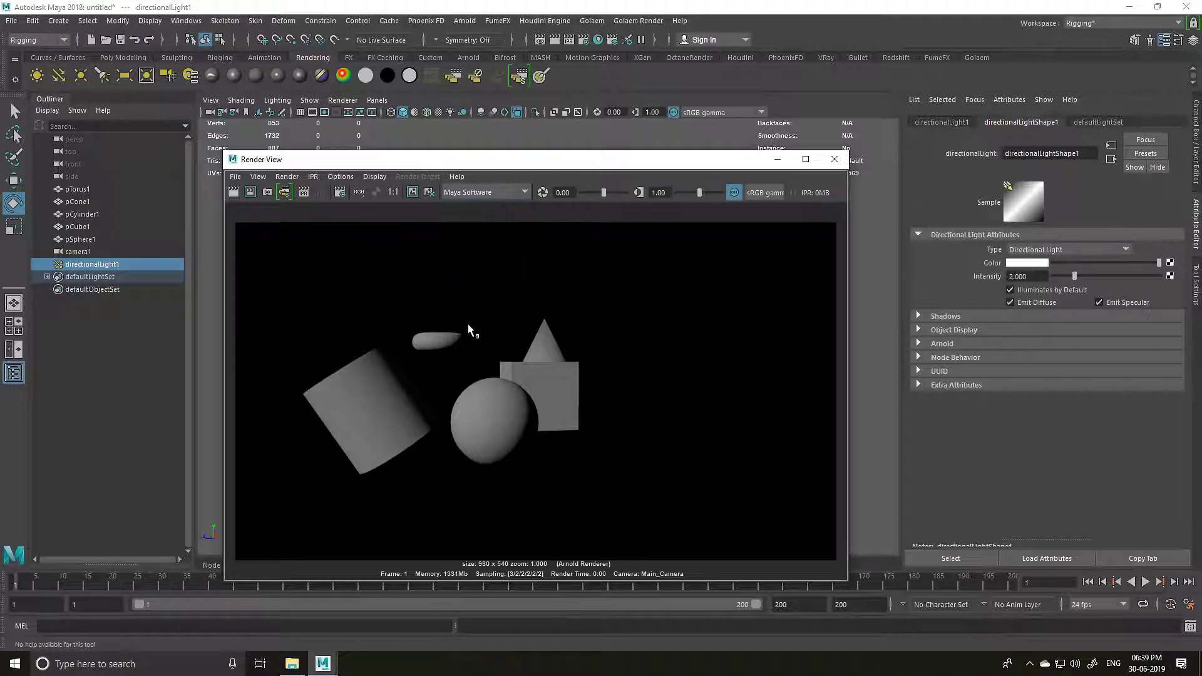
pyautogui.click(233, 192)
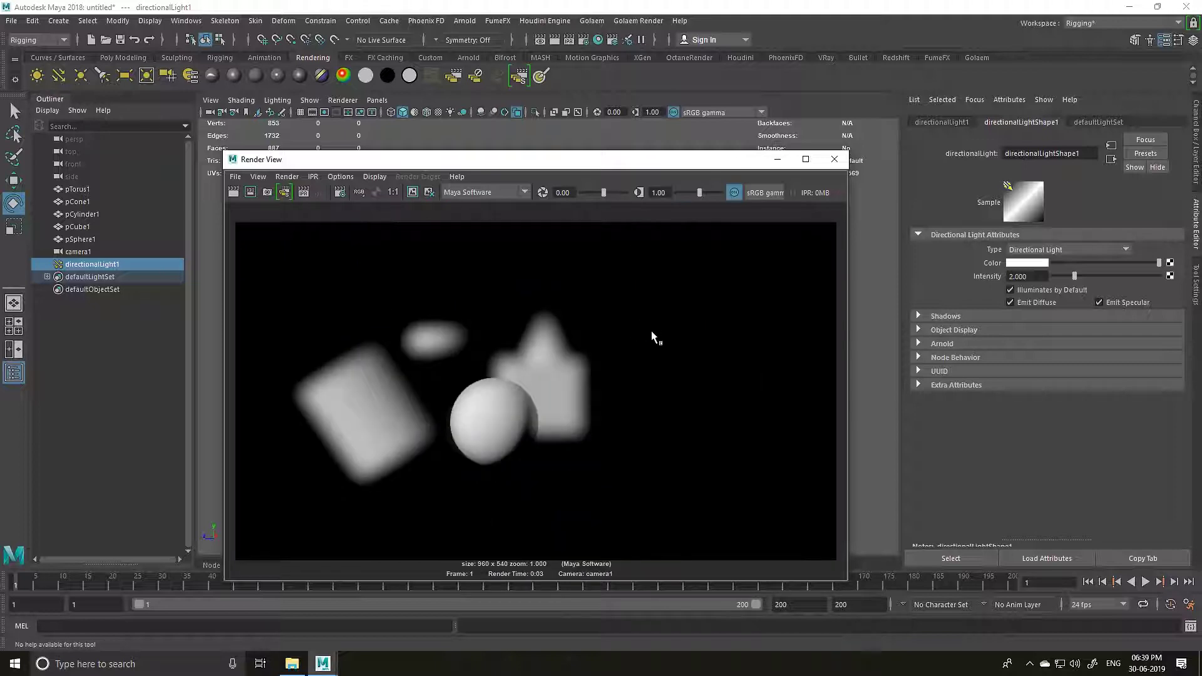
pyautogui.moveTo(701, 169); pyautogui.dragTo(614, 219)
pyautogui.click(739, 212)
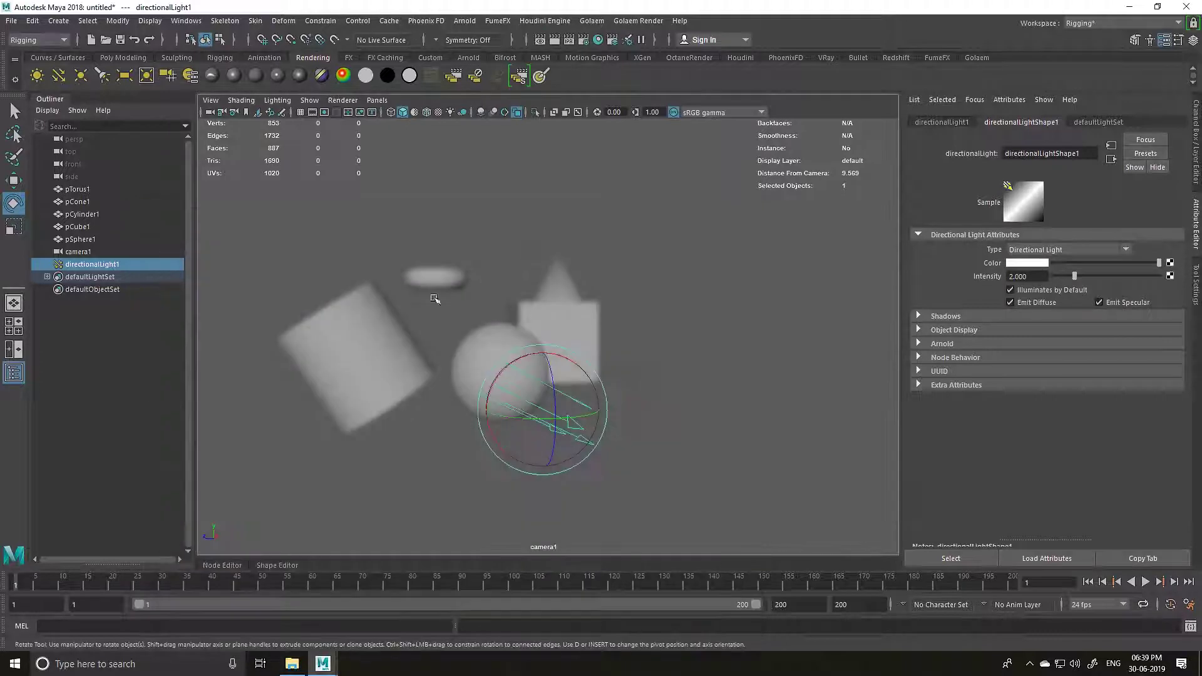
# - Set camera1's Focus Distance to the torus's distance from the camera, 33.083, and render the current frame
pyautogui.click(433, 289)
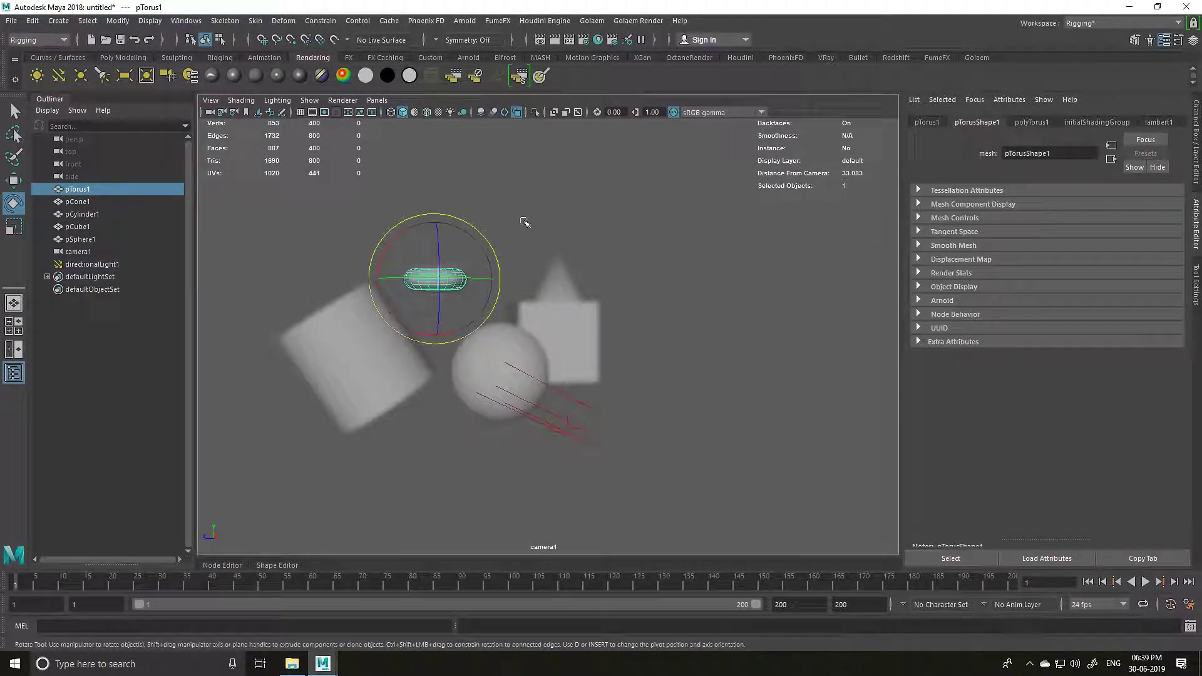
pyautogui.click(138, 251)
pyautogui.doubleClick(1024, 301)
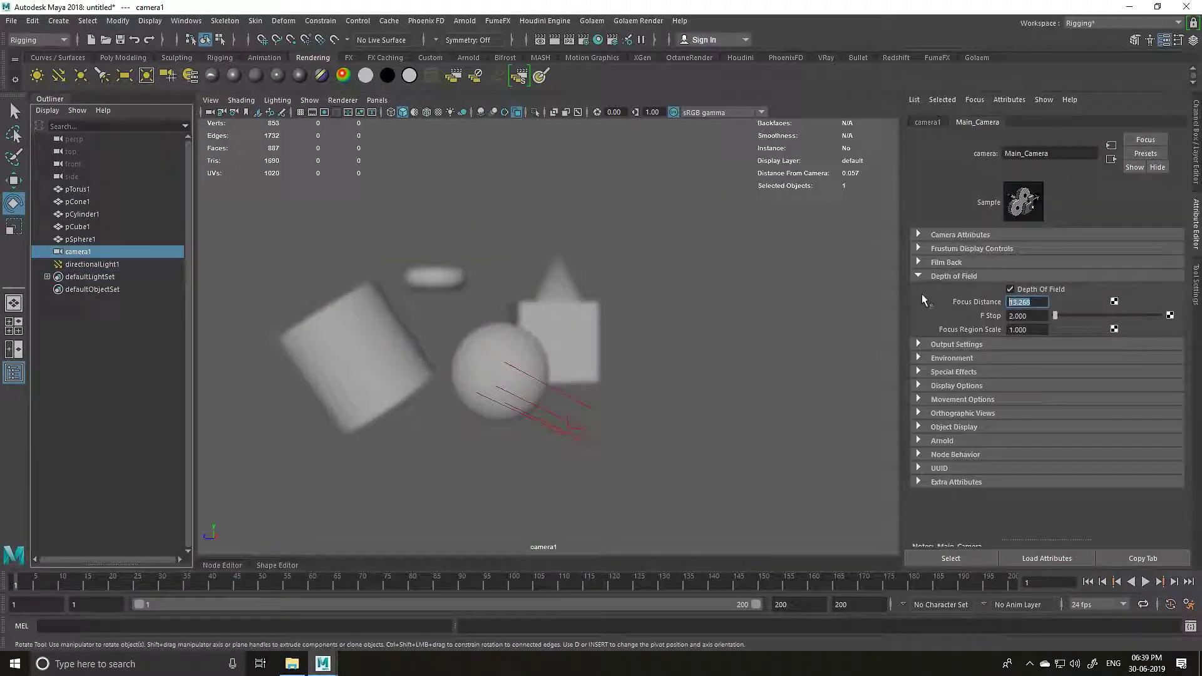
pyautogui.write('33.083')
pyautogui.press('Return')
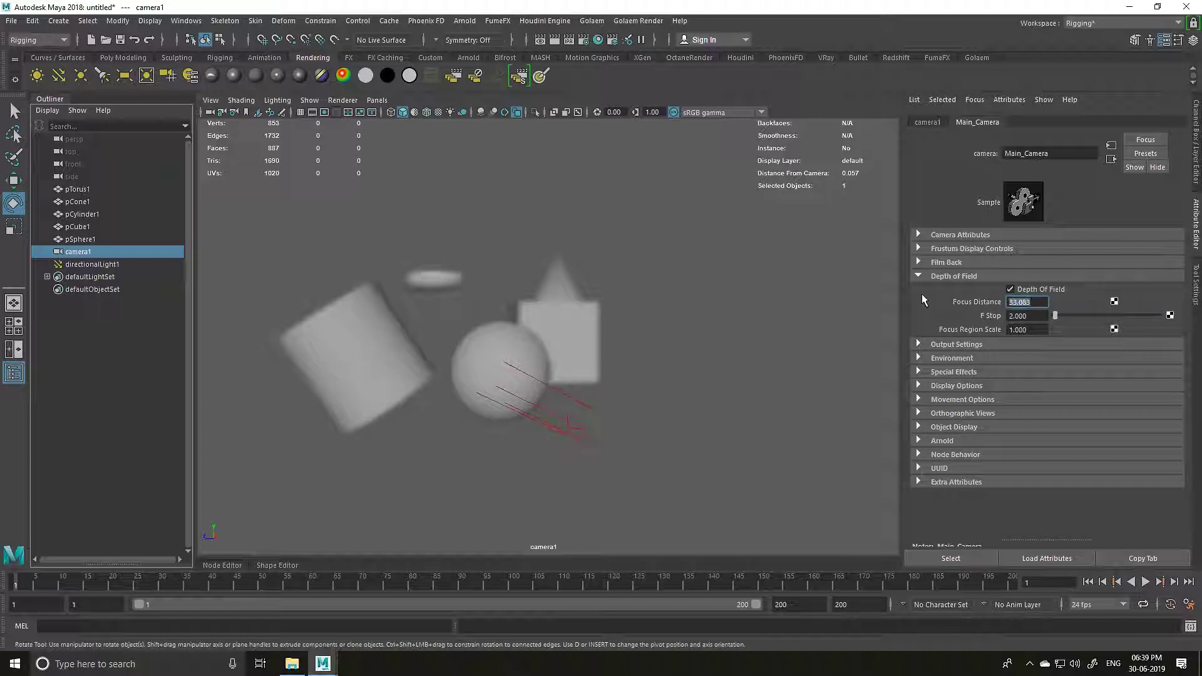
pyautogui.click(554, 41)
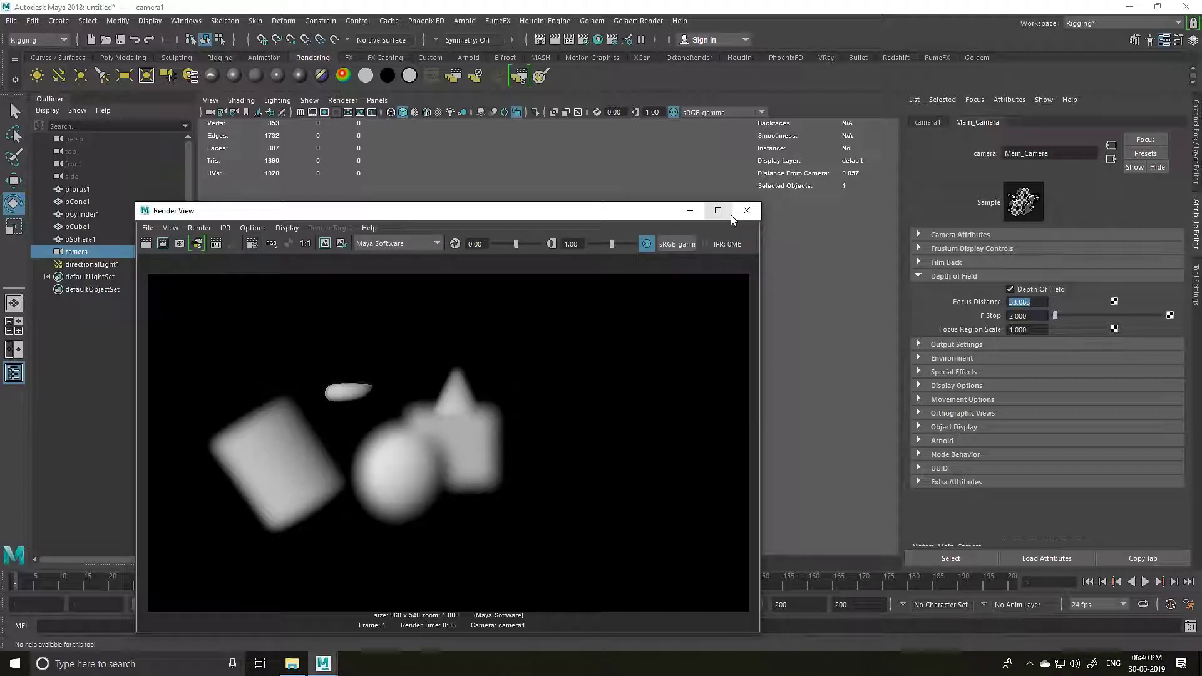
pyautogui.click(754, 216)
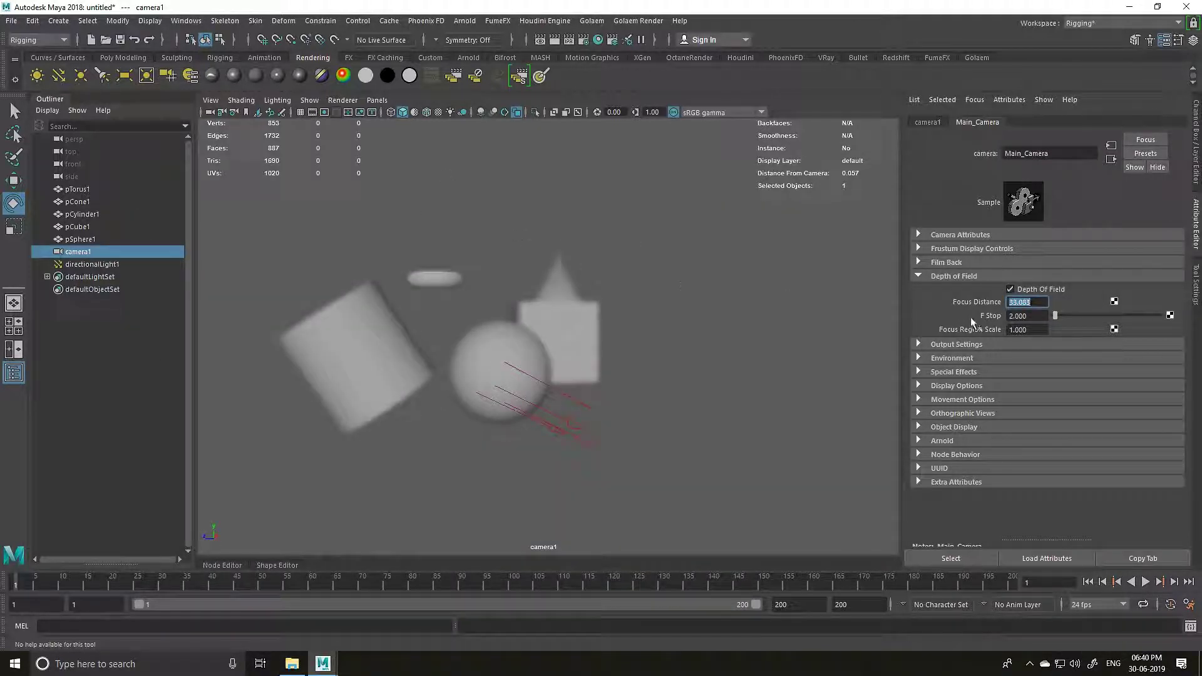
# - Disable the camera's standard Depth of Field and enable DOF in its Arnold attributes instead
pyautogui.click(1009, 290)
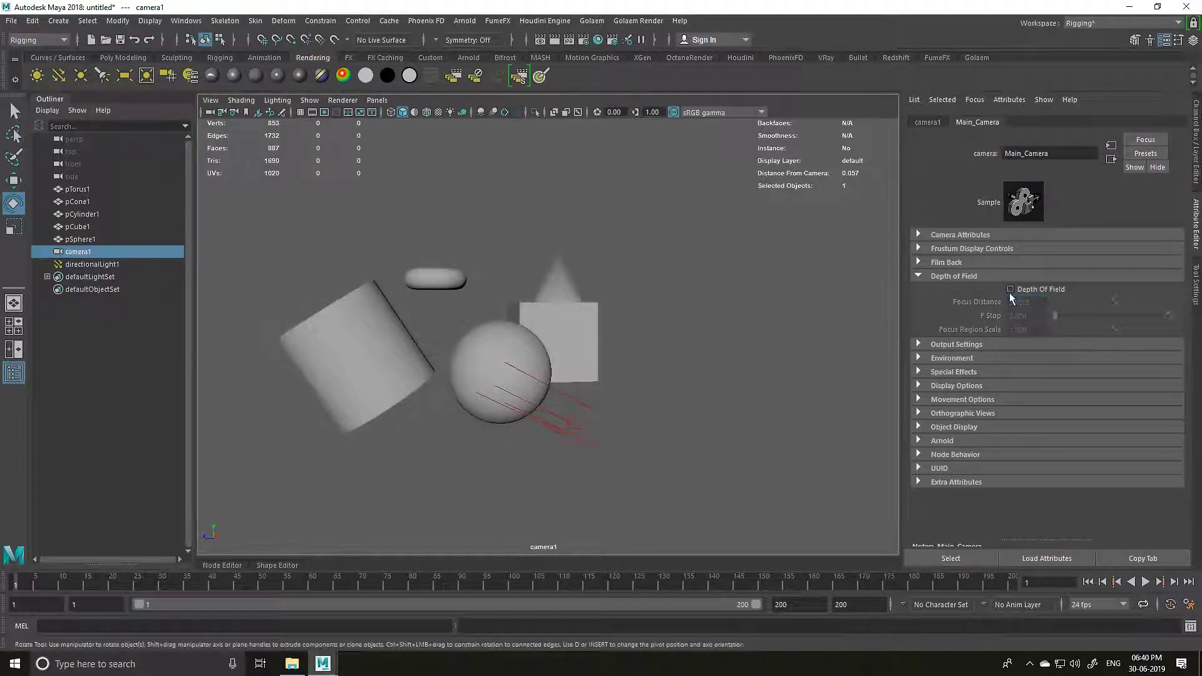
pyautogui.click(963, 276)
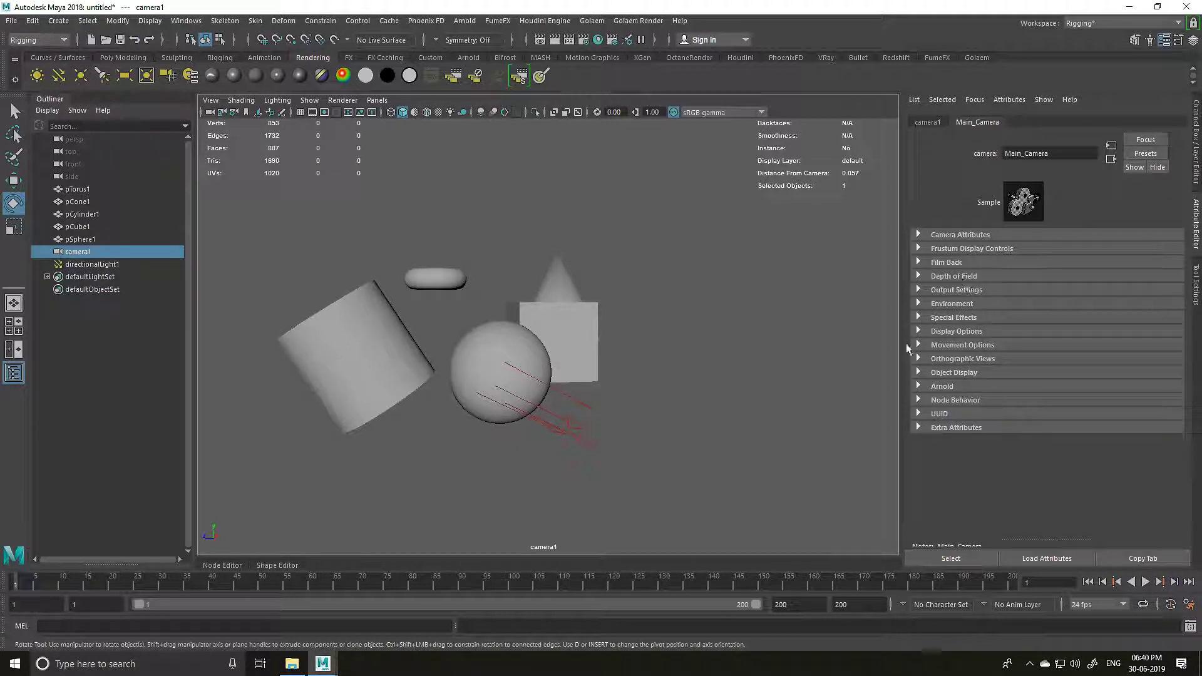
pyautogui.click(927, 386)
pyautogui.scroll(-3, 946, 421)
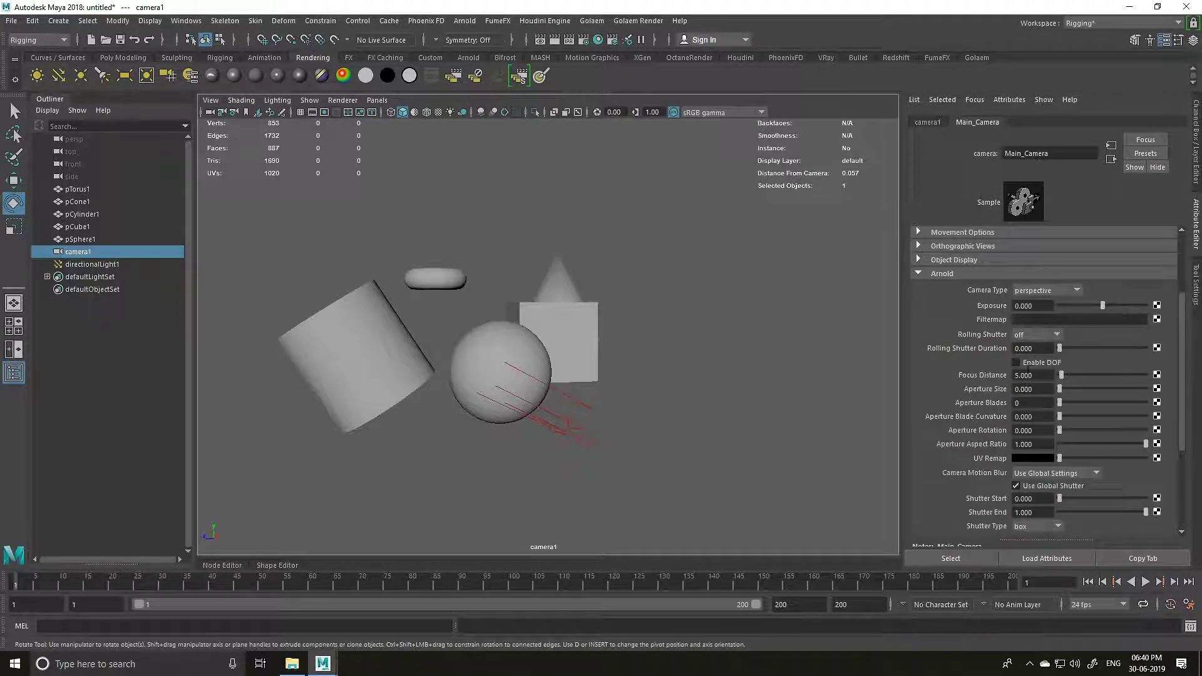
pyautogui.click(1016, 363)
# - Start an Arnold RenderView render of Main_Camera and place its window clear of the camera attributes
pyautogui.click(468, 57)
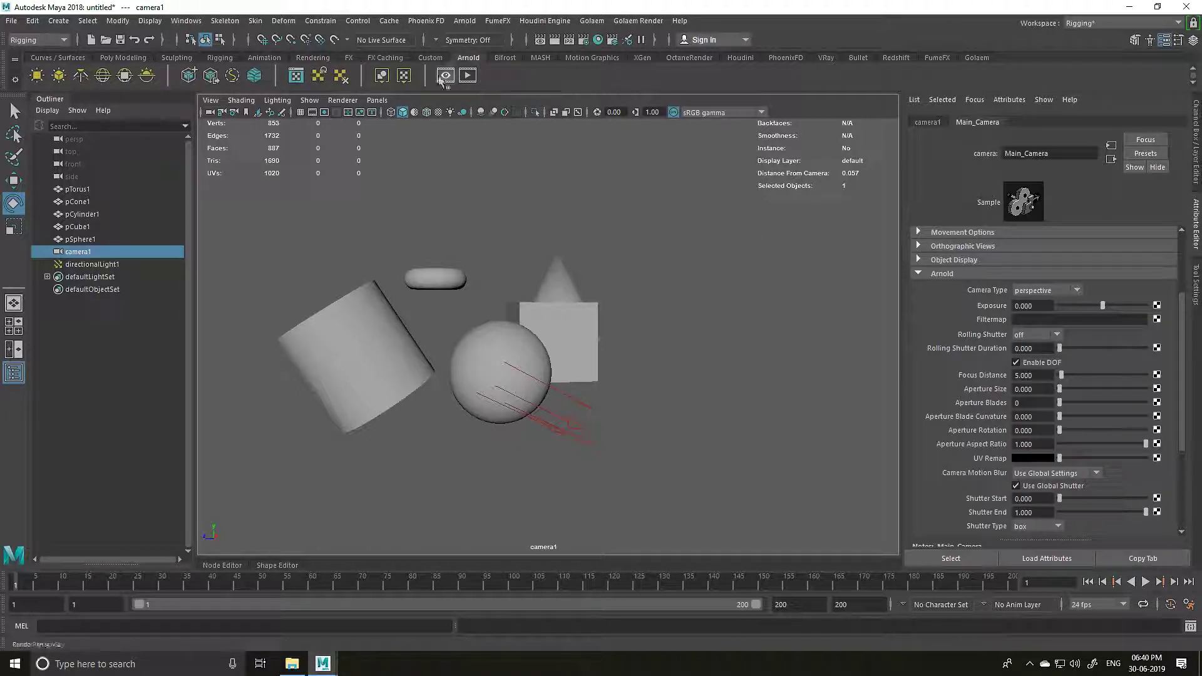
pyautogui.click(467, 75)
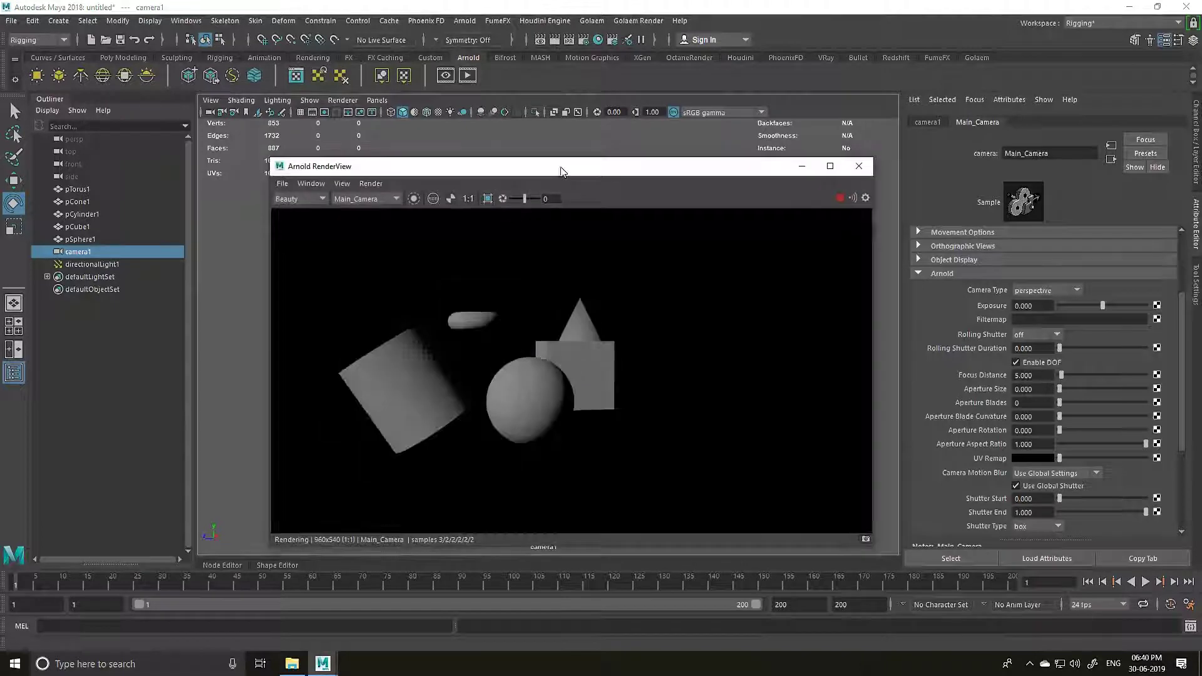
pyautogui.moveTo(556, 162); pyautogui.dragTo(326, 125)
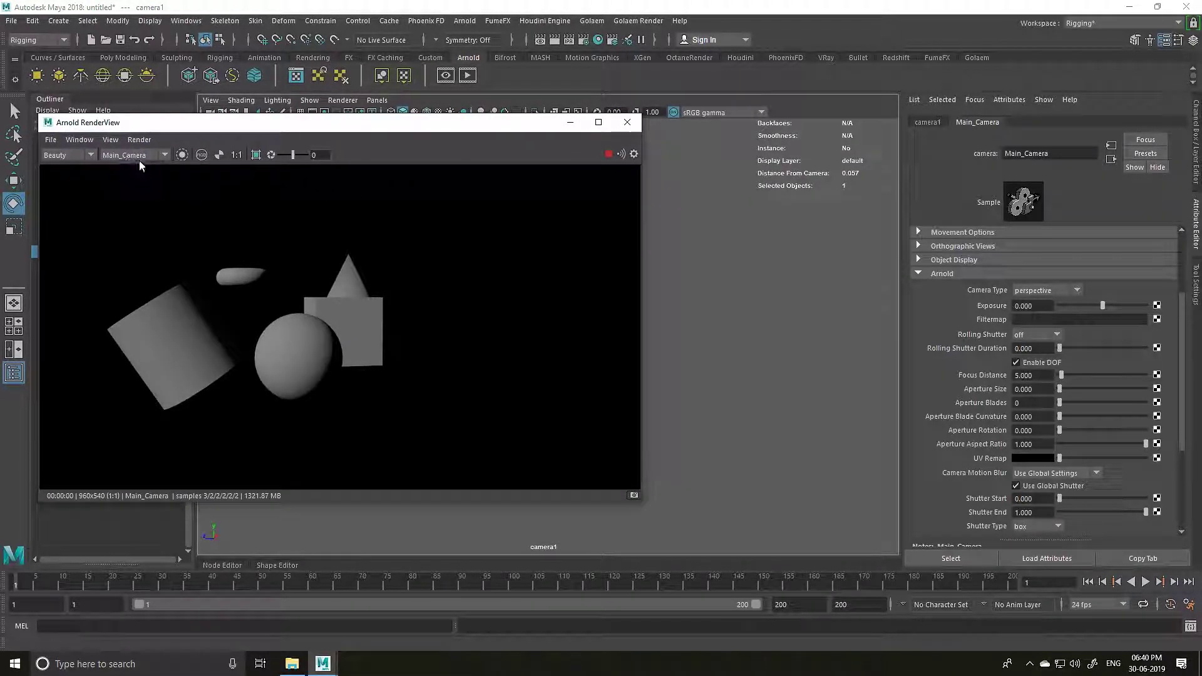
# - Try an Arnold Aperture Size of 1 for the camera, and set it to 0.5
pyautogui.click(1040, 388)
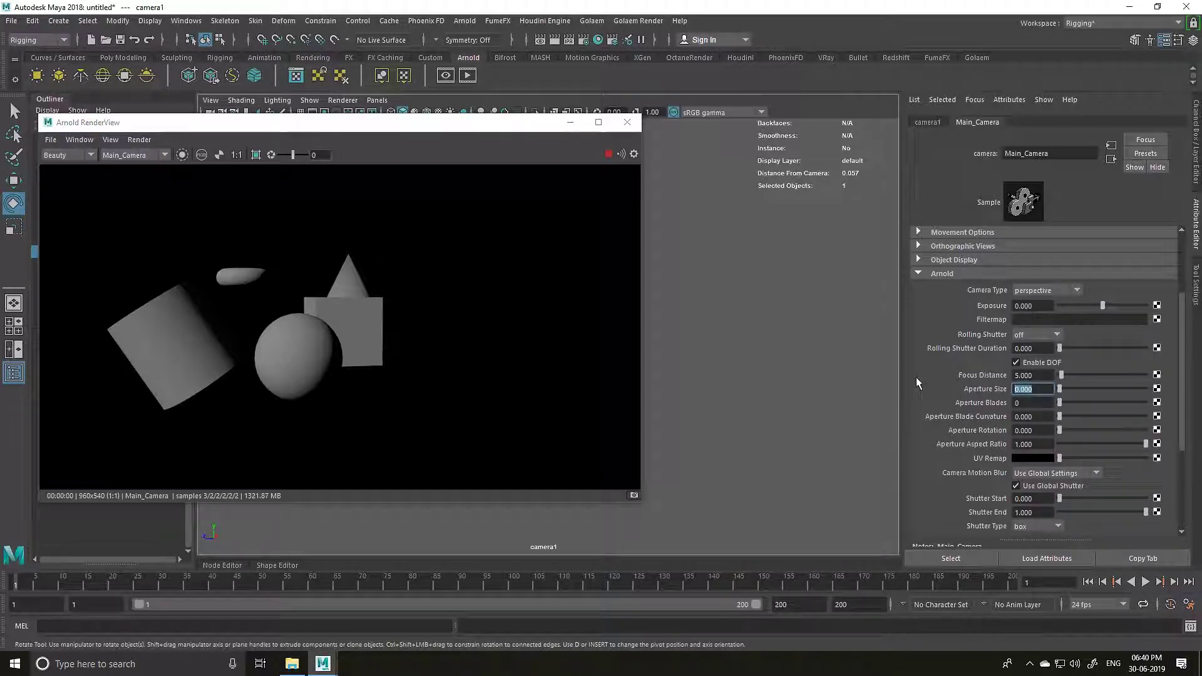
pyautogui.write('1')
pyautogui.press('Return')
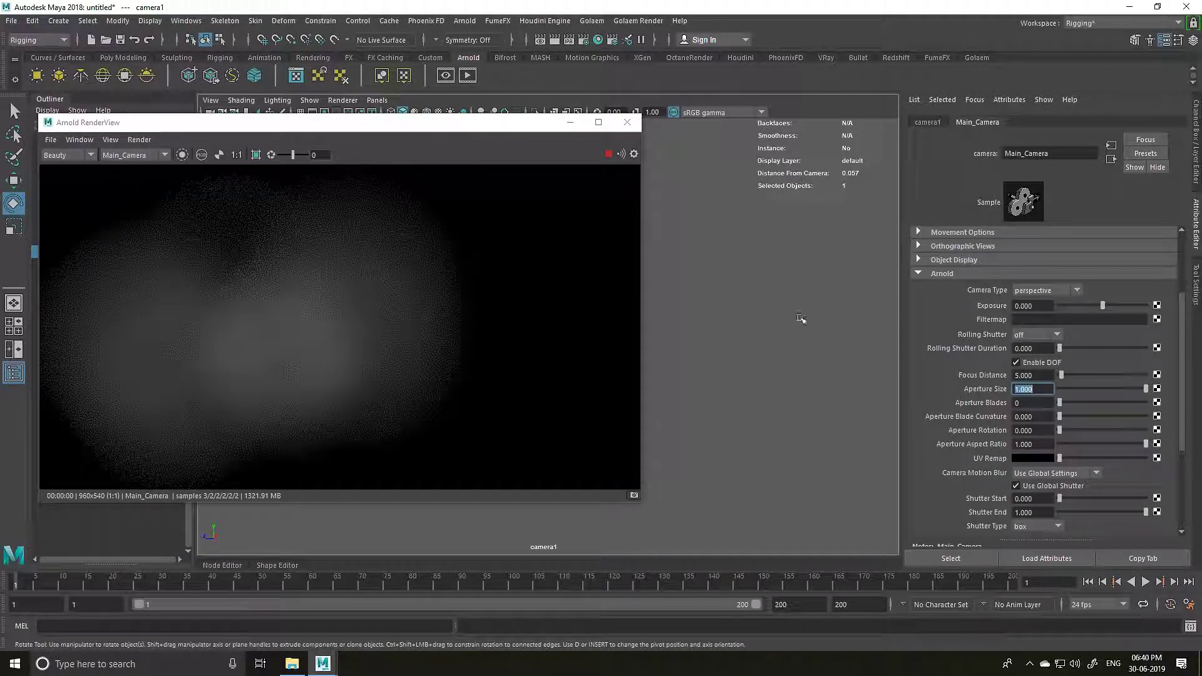
pyautogui.write('.5')
pyautogui.press('Return')
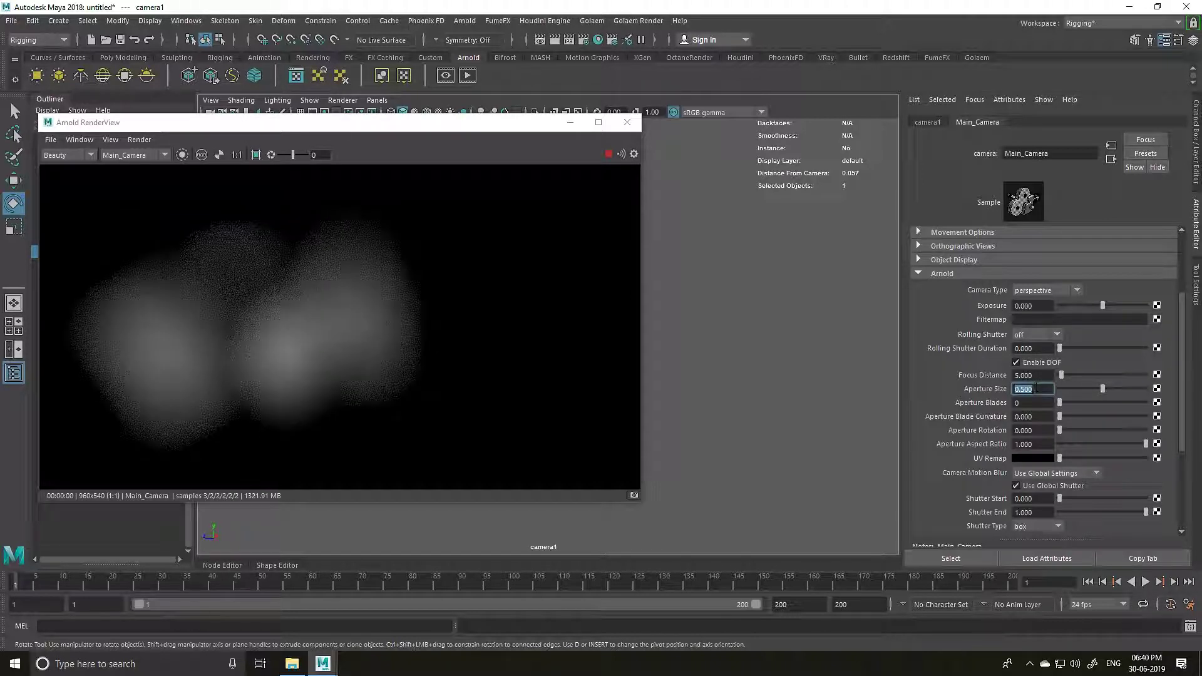
# - Set the camera's Arnold Aperture Size to 0.3 and check the cylinder's and cube's distances from the camera
pyautogui.write('.3')
pyautogui.press('Return')
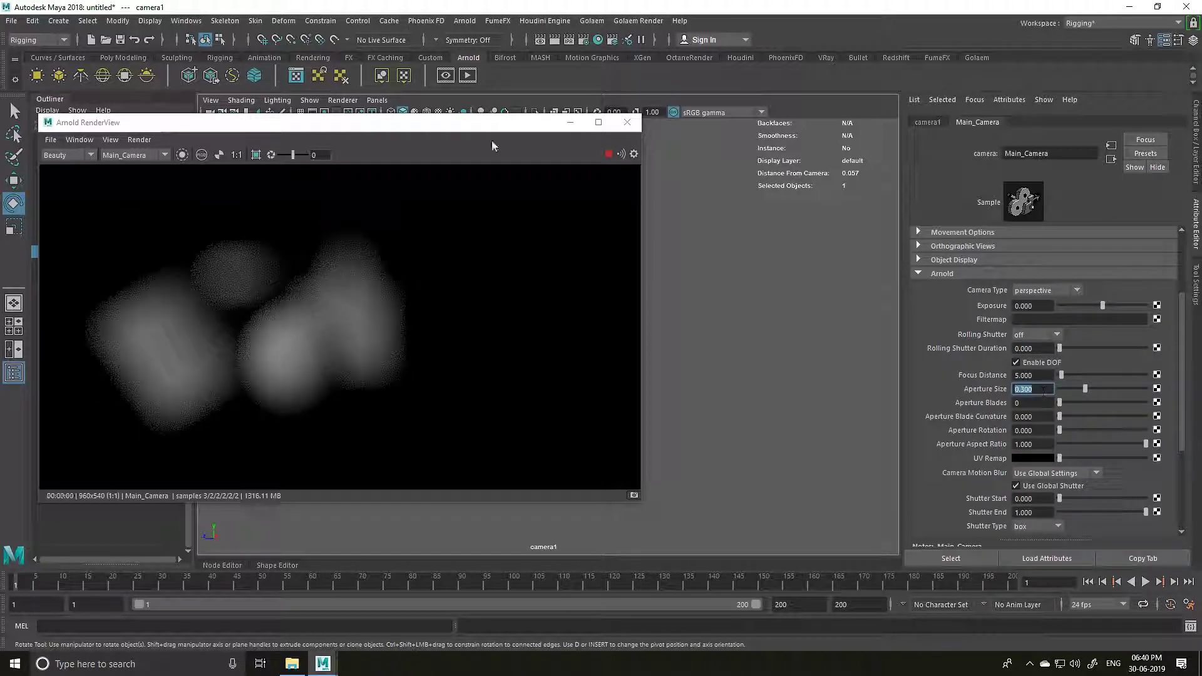
pyautogui.moveTo(454, 125); pyautogui.dragTo(523, 455)
pyautogui.click(383, 313)
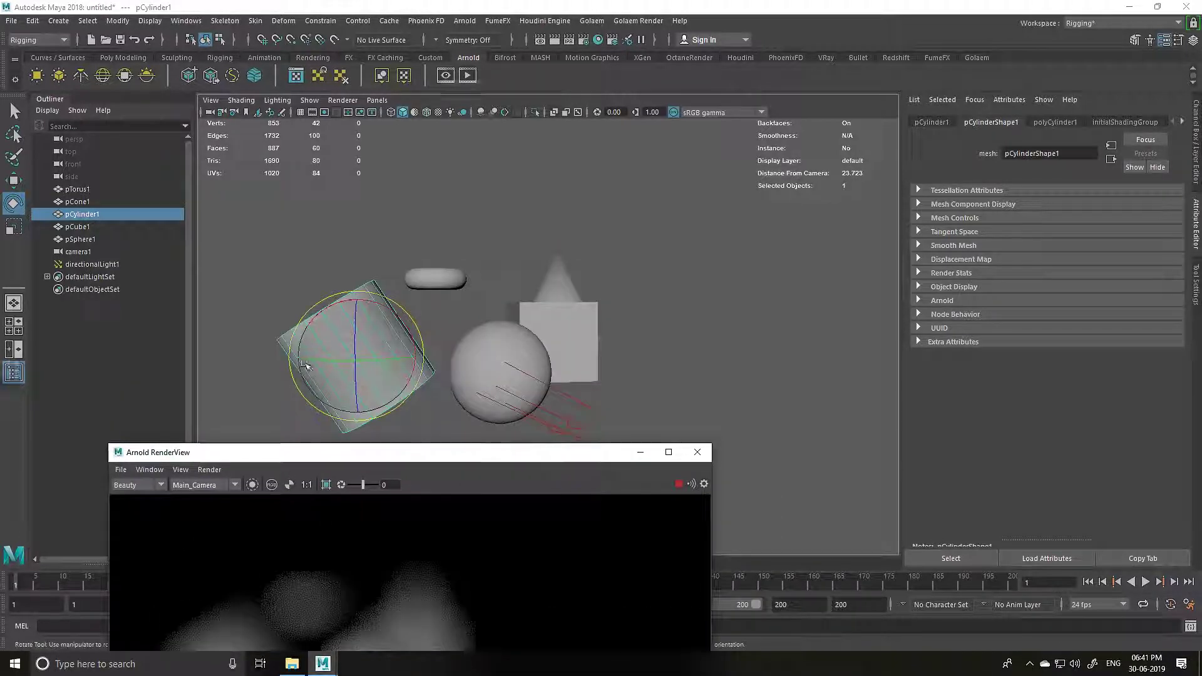
pyautogui.click(577, 323)
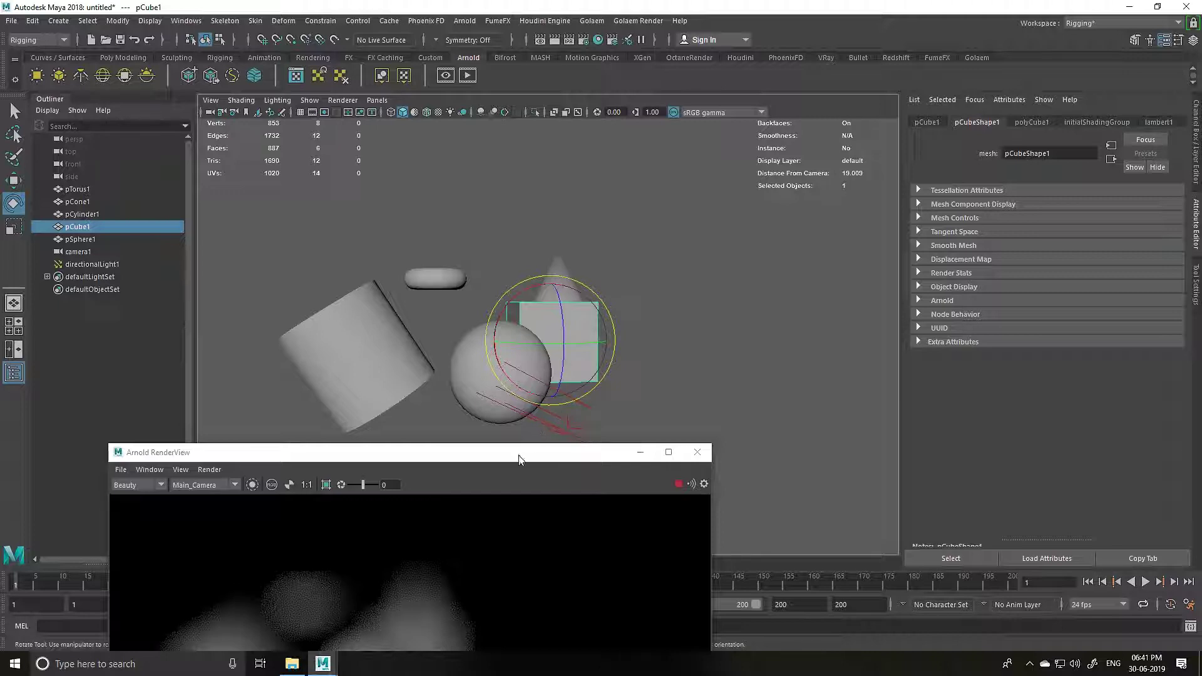
# - Set camera1's Arnold Focus Distance to the cube's distance from the camera, 19.009, keeping the render window in view
pyautogui.moveTo(522, 455); pyautogui.dragTo(611, 194)
pyautogui.click(101, 252)
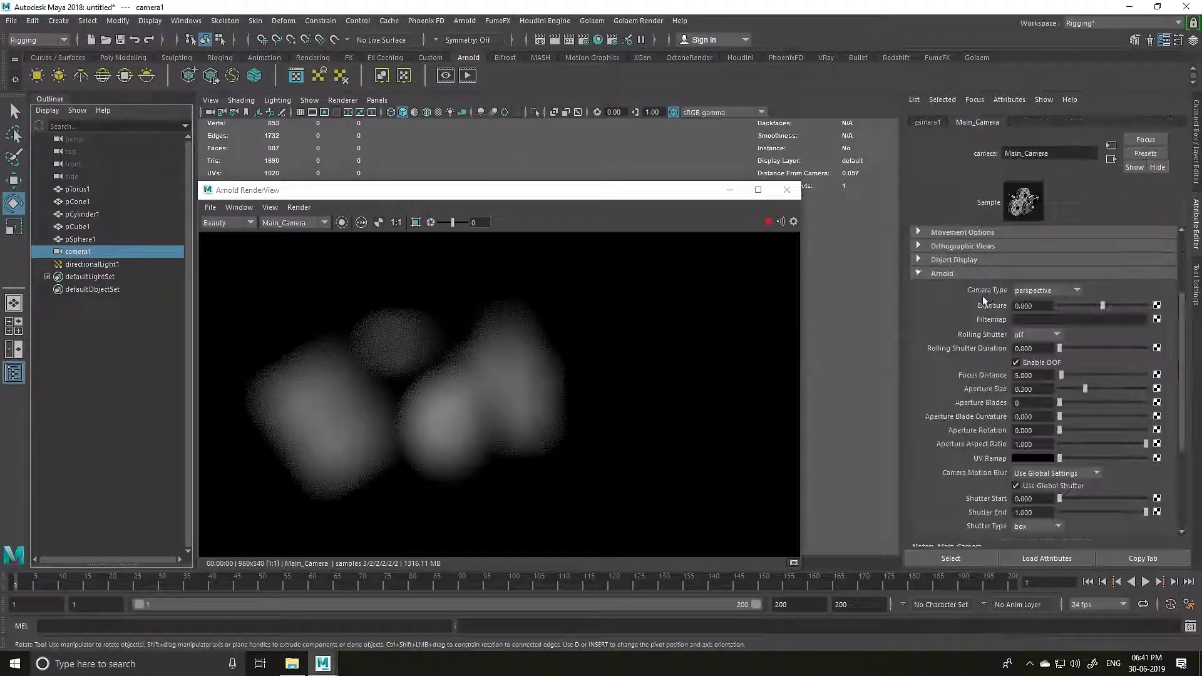
pyautogui.doubleClick(1036, 376)
pyautogui.write('1')
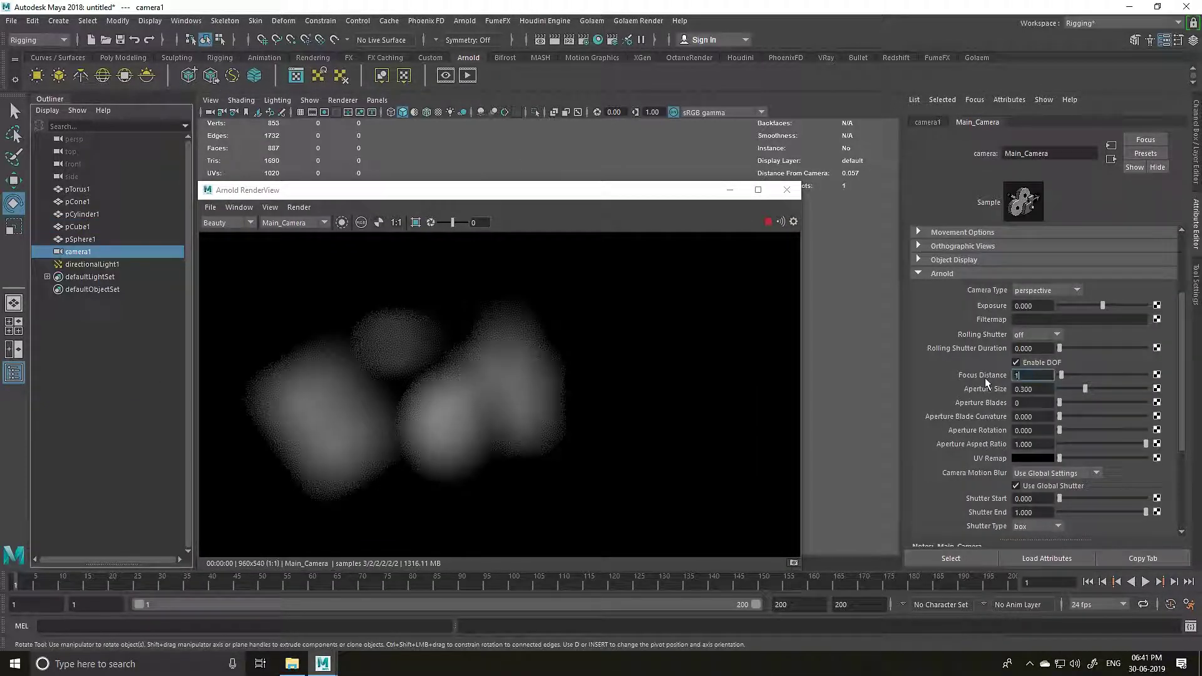
pyautogui.write('9.009')
pyautogui.press('Return')
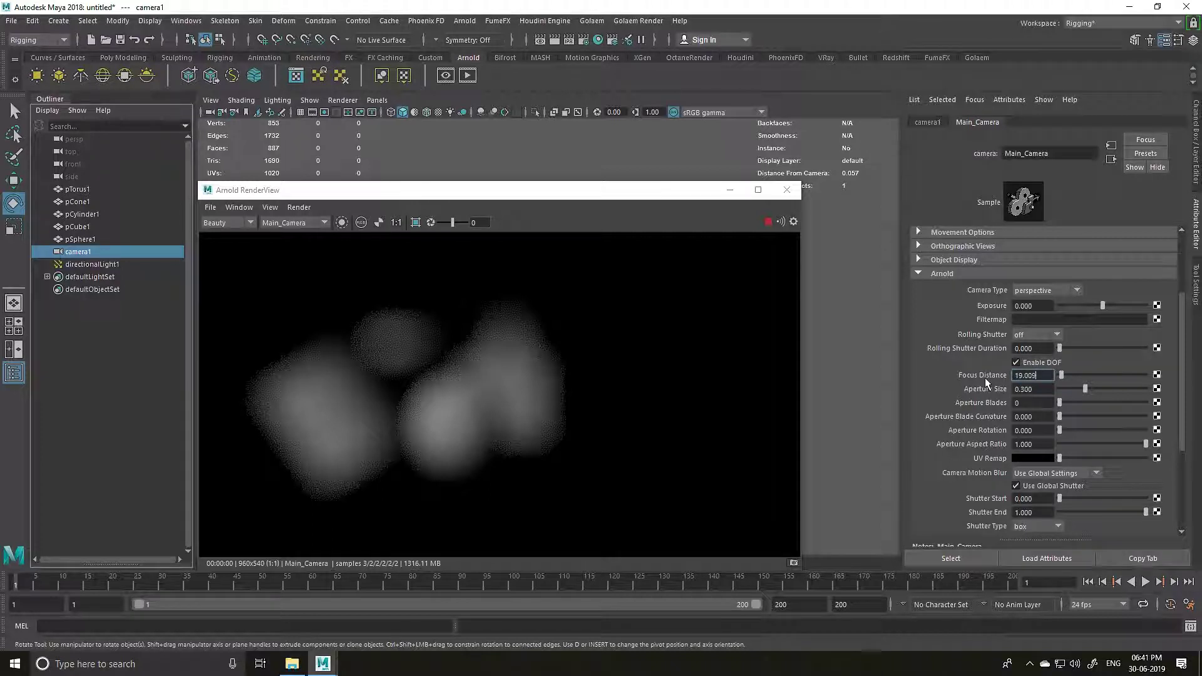
pyautogui.moveTo(518, 200); pyautogui.dragTo(514, 162)
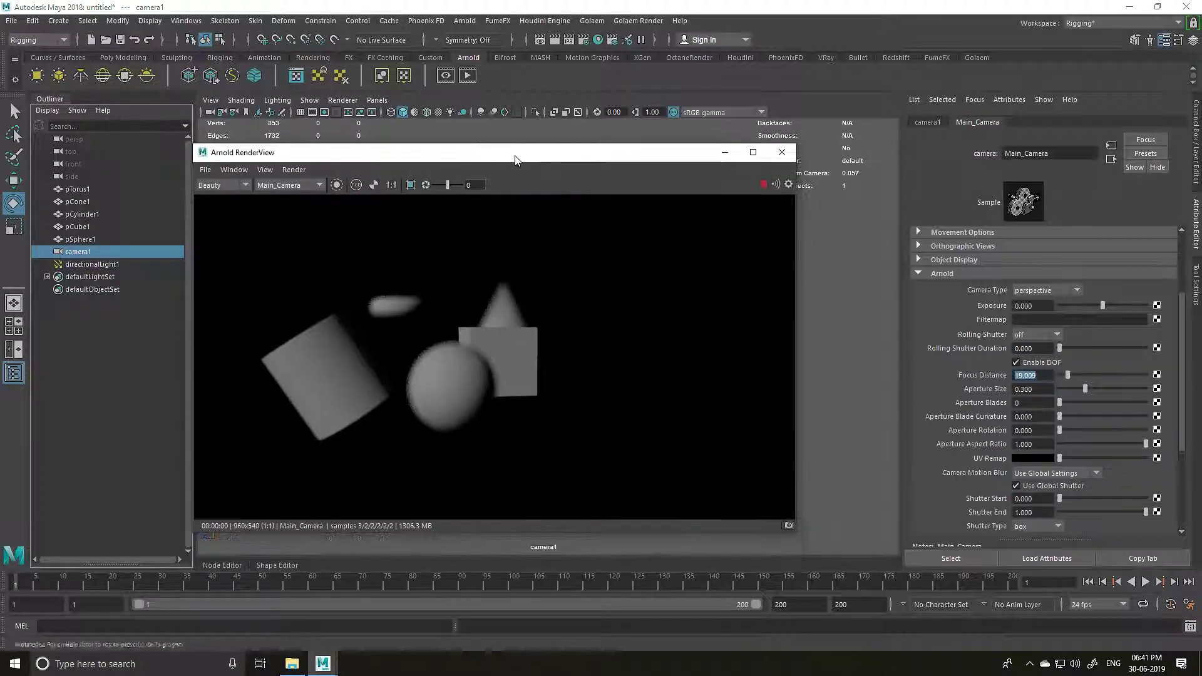
# - Try an Arnold Aperture Size of 0.5 with the cube in focus, and set it to 1
pyautogui.press('Tab')
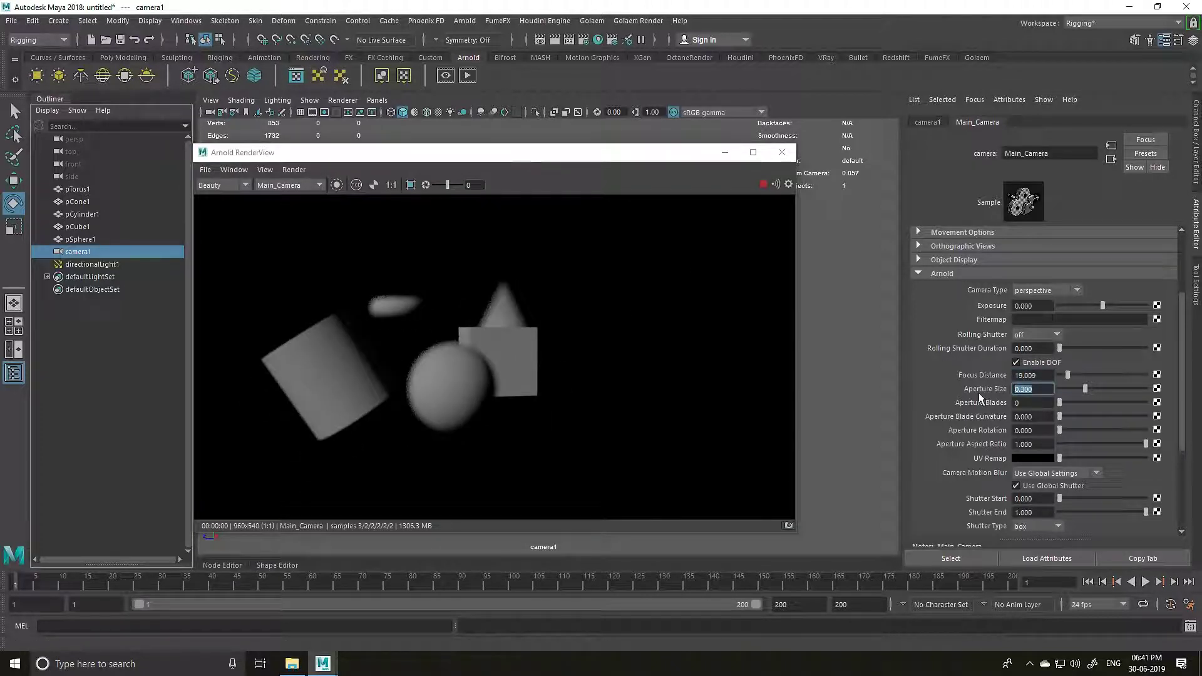
pyautogui.write('0.5')
pyautogui.press('Return')
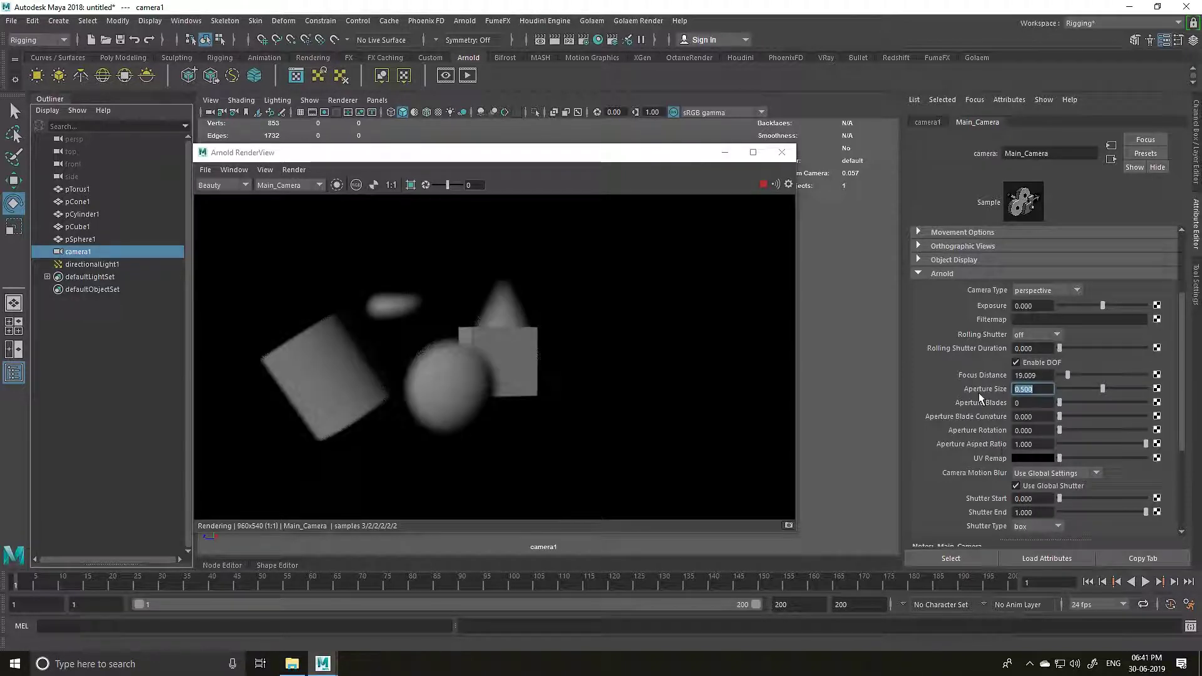
pyautogui.write('1')
pyautogui.press('Return')
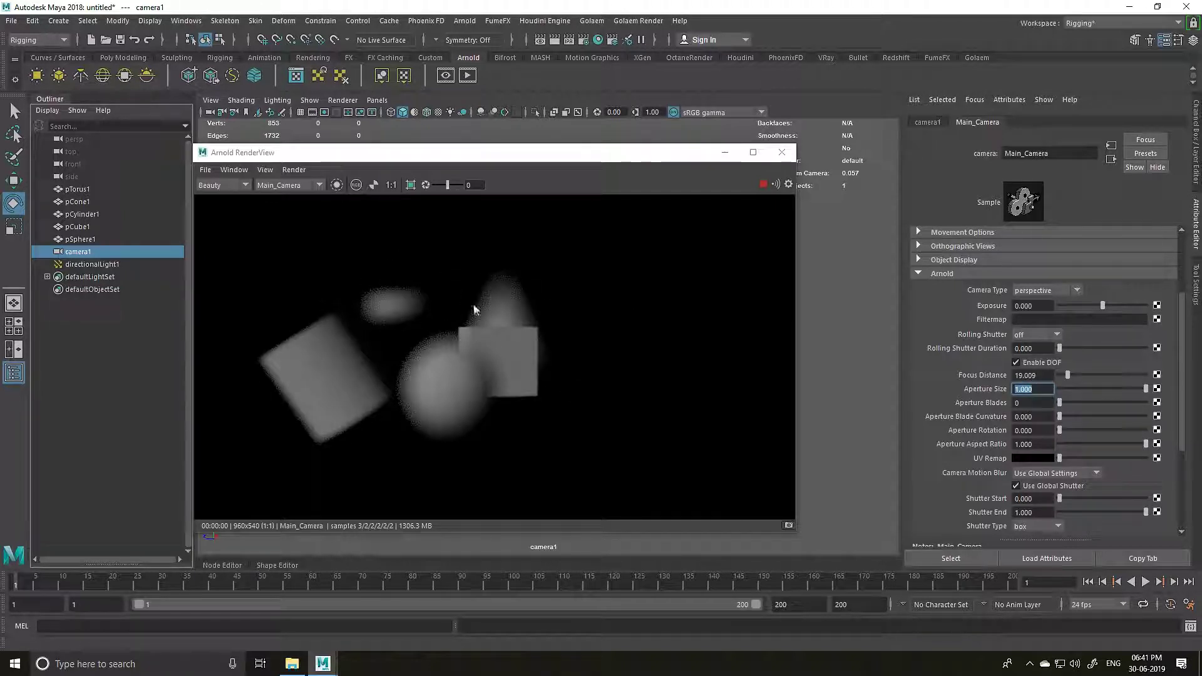
# - Switch the renderer in the render settings from Maya Software to Arnold Renderer
pyautogui.click(583, 40)
pyautogui.click(867, 184)
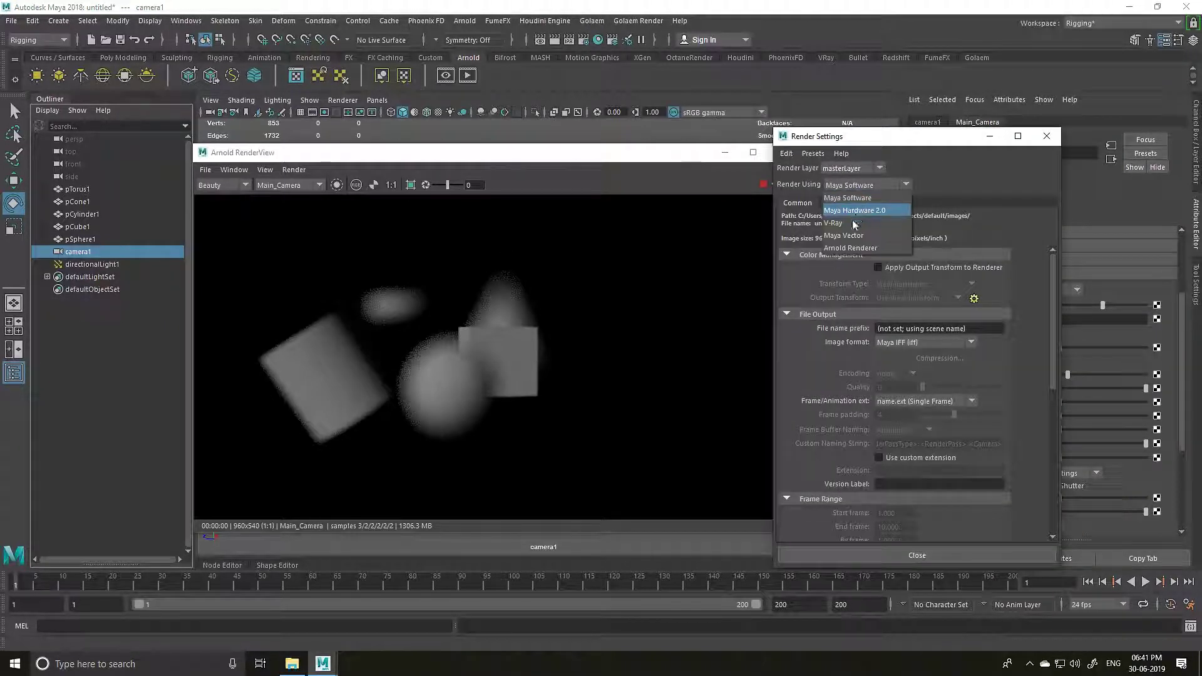
pyautogui.click(856, 241)
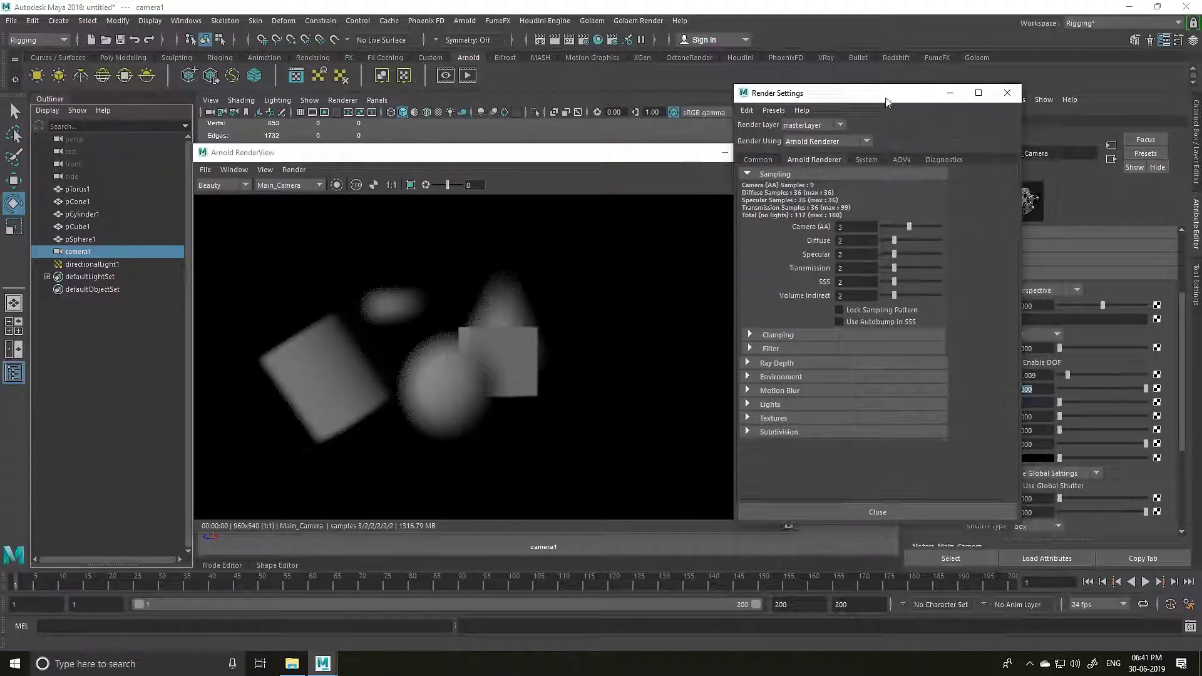
# - Try 10 Camera (AA) samples for the Arnold render, set them to 7, and close the render settings
pyautogui.moveTo(912, 228); pyautogui.dragTo(970, 216)
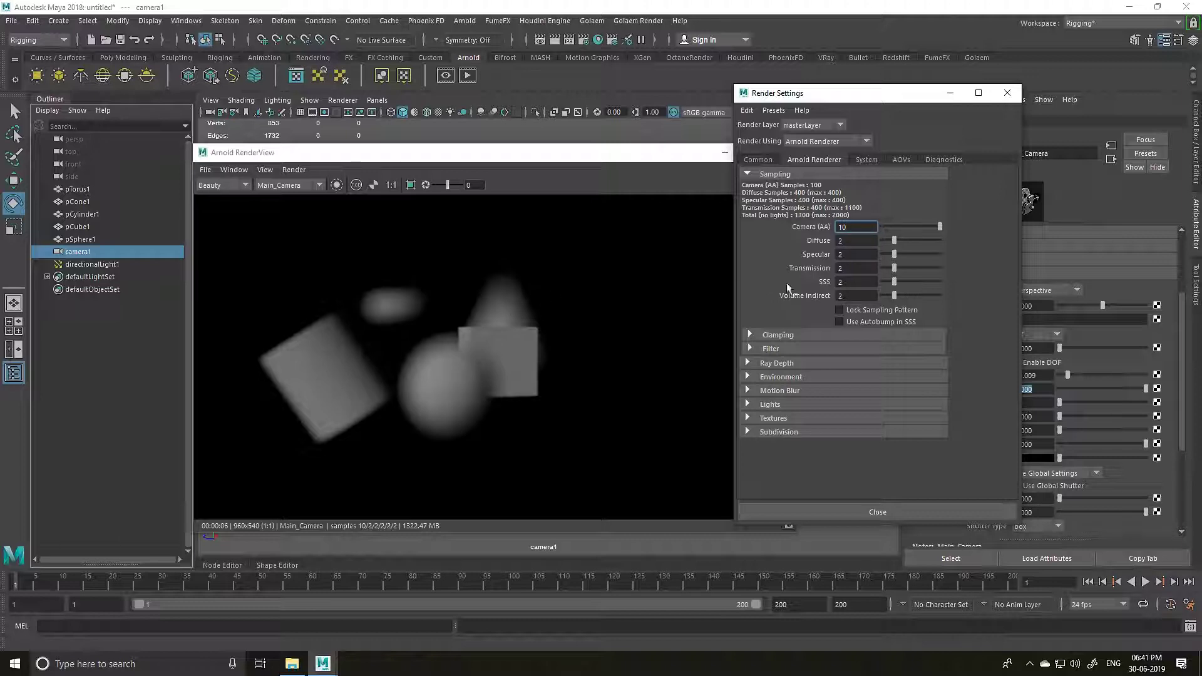
pyautogui.click(908, 227)
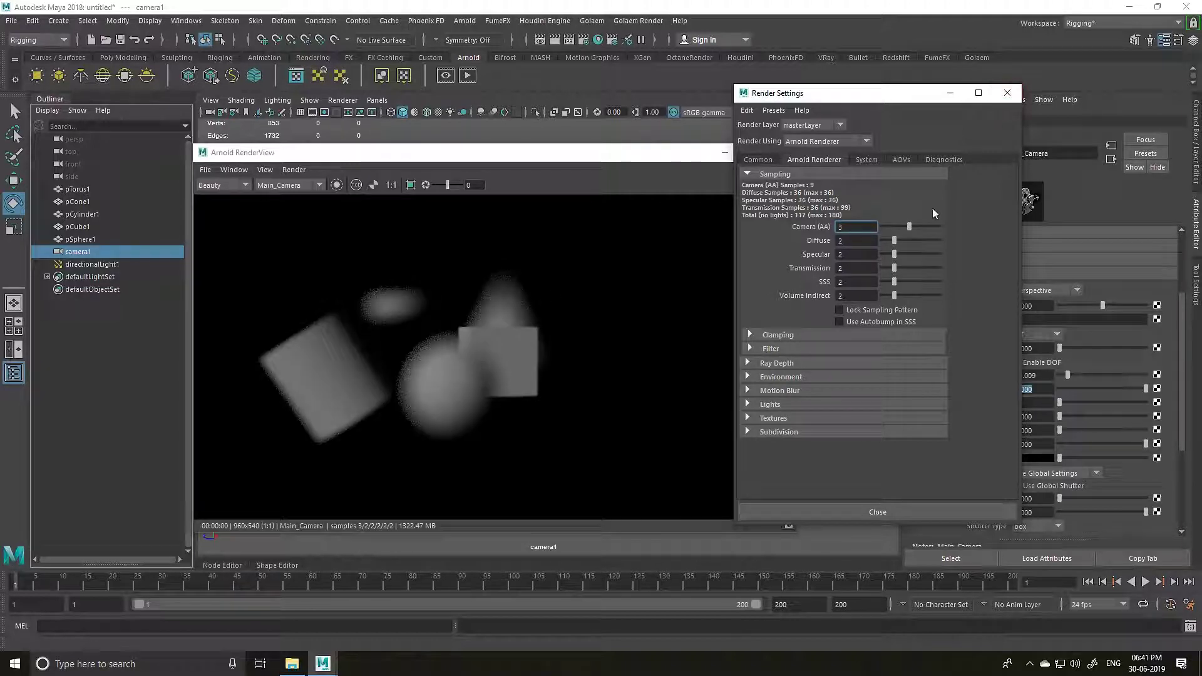
pyautogui.click(1007, 92)
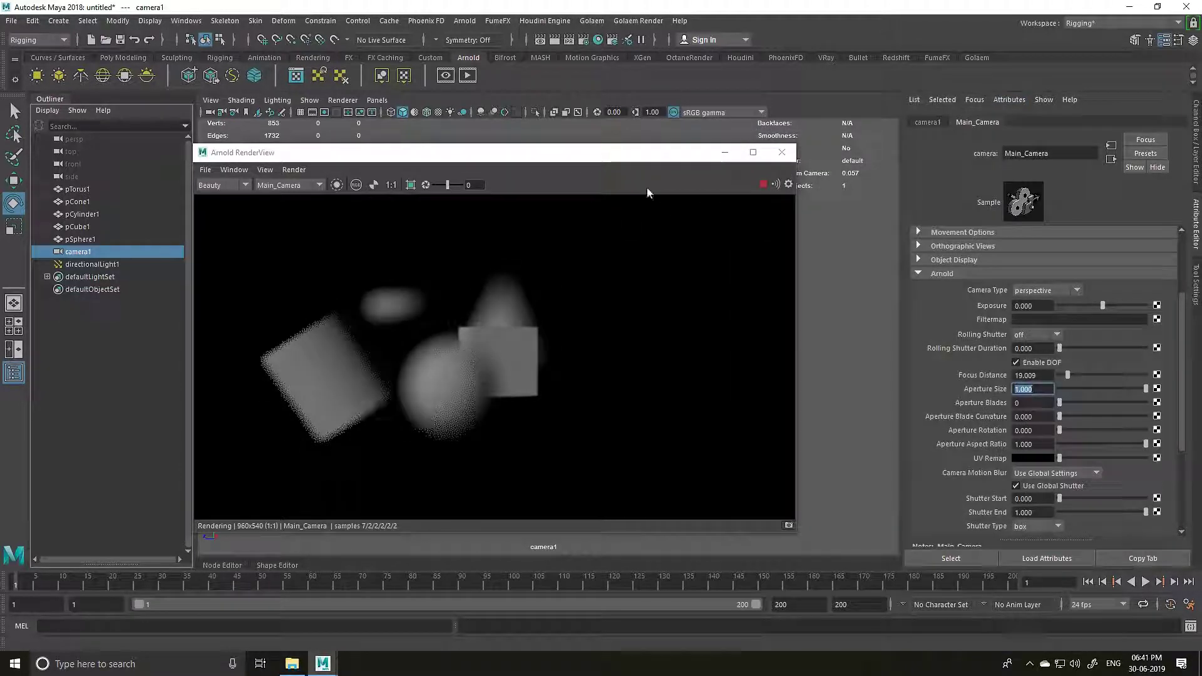
# - Close the Arnold RenderView and reframe camera1 so the cone is in the foreground with the other primitives behind it
pyautogui.click(49, 99)
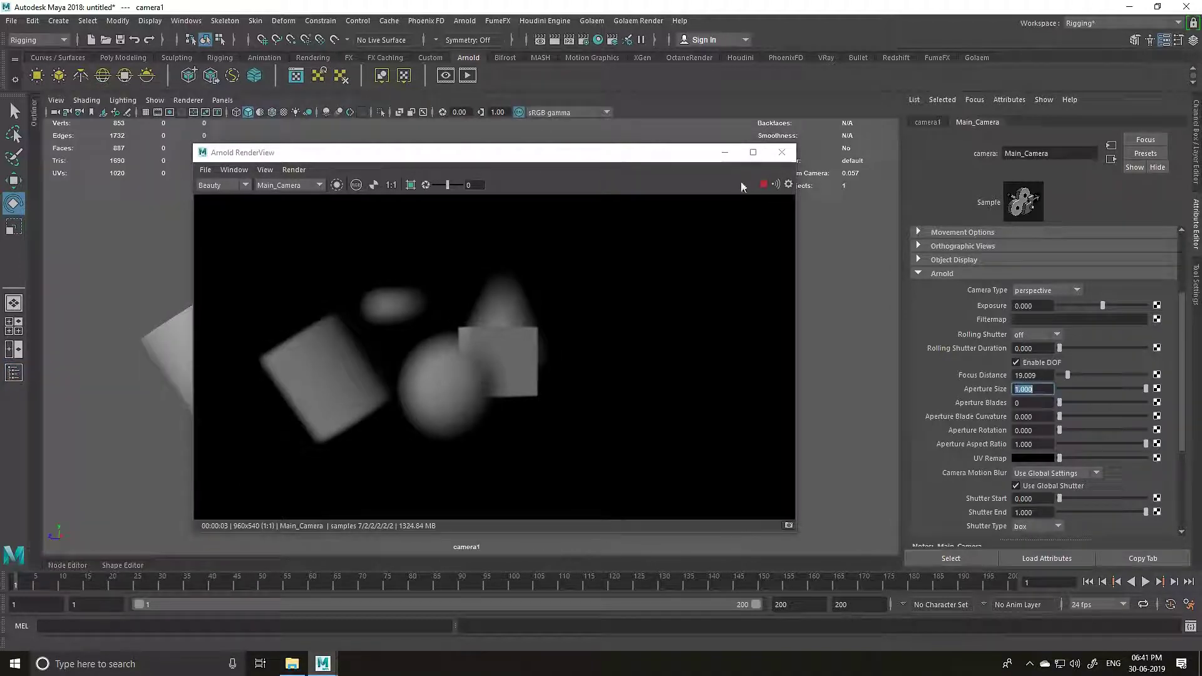
pyautogui.click(781, 153)
pyautogui.scroll(3, 480, 462)
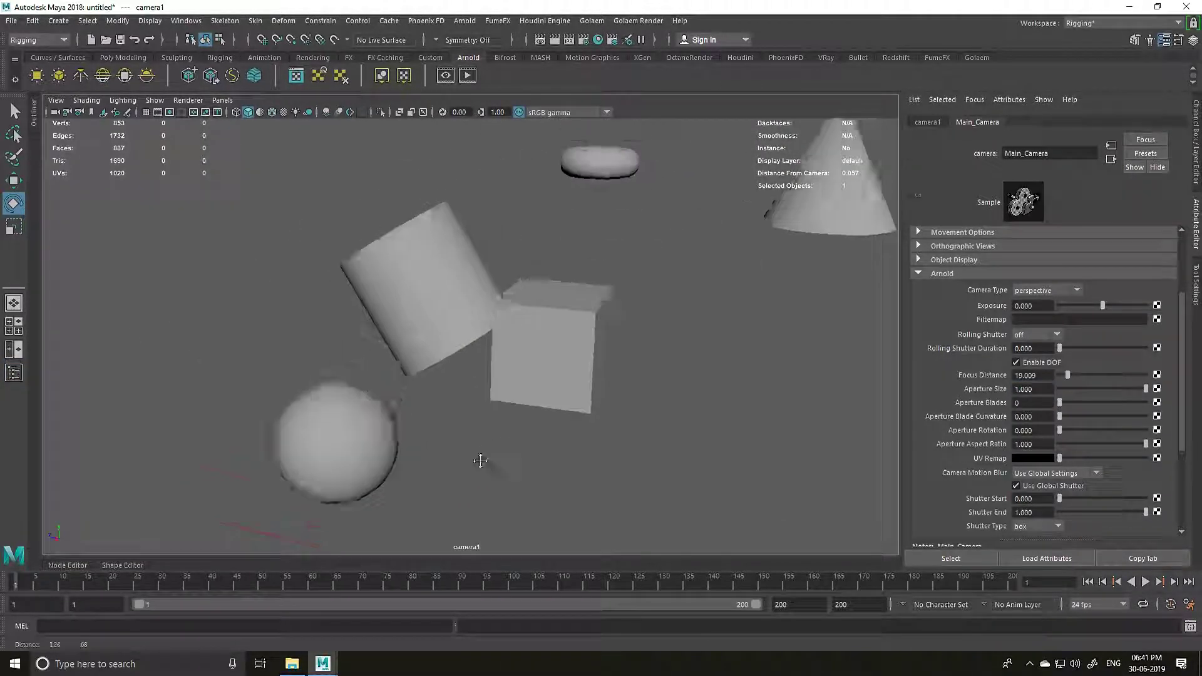
pyautogui.scroll(-3, 480, 462)
pyautogui.keyDown('alt'); pyautogui.moveTo(703, 341); pyautogui.dragTo(563, 299); pyautogui.keyUp('alt')
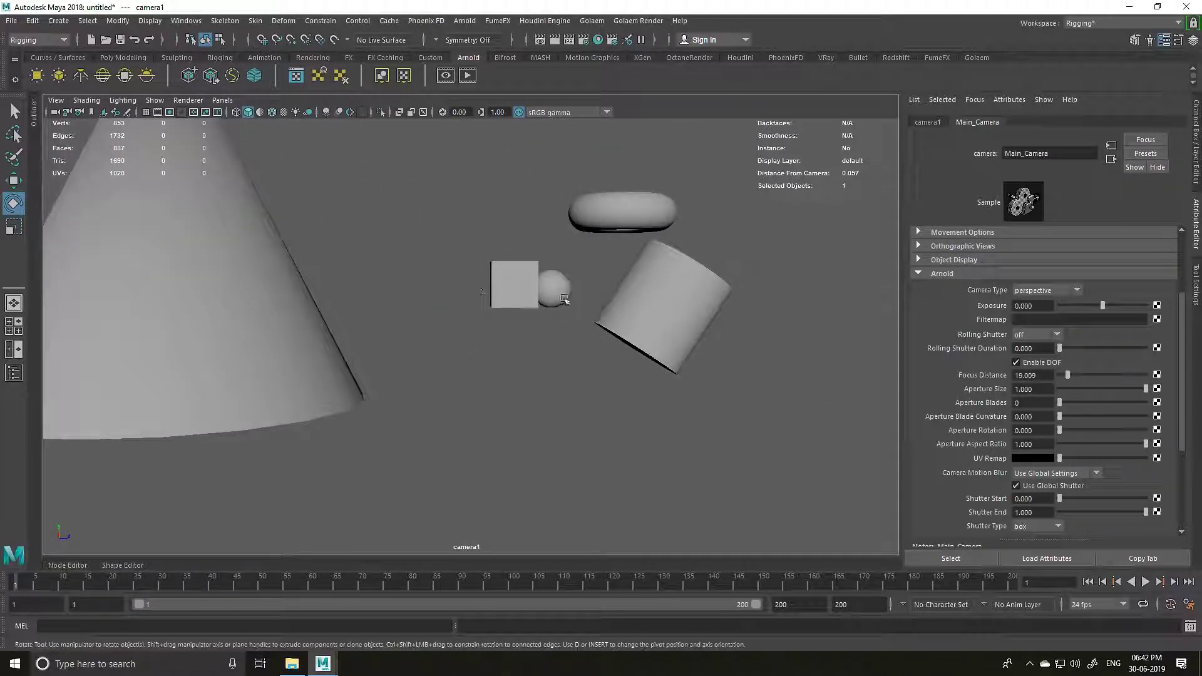
# - Set camera1's Arnold Focus Distance to the sphere's distance from the camera, 43.832, and start an Arnold render
pyautogui.click(563, 300)
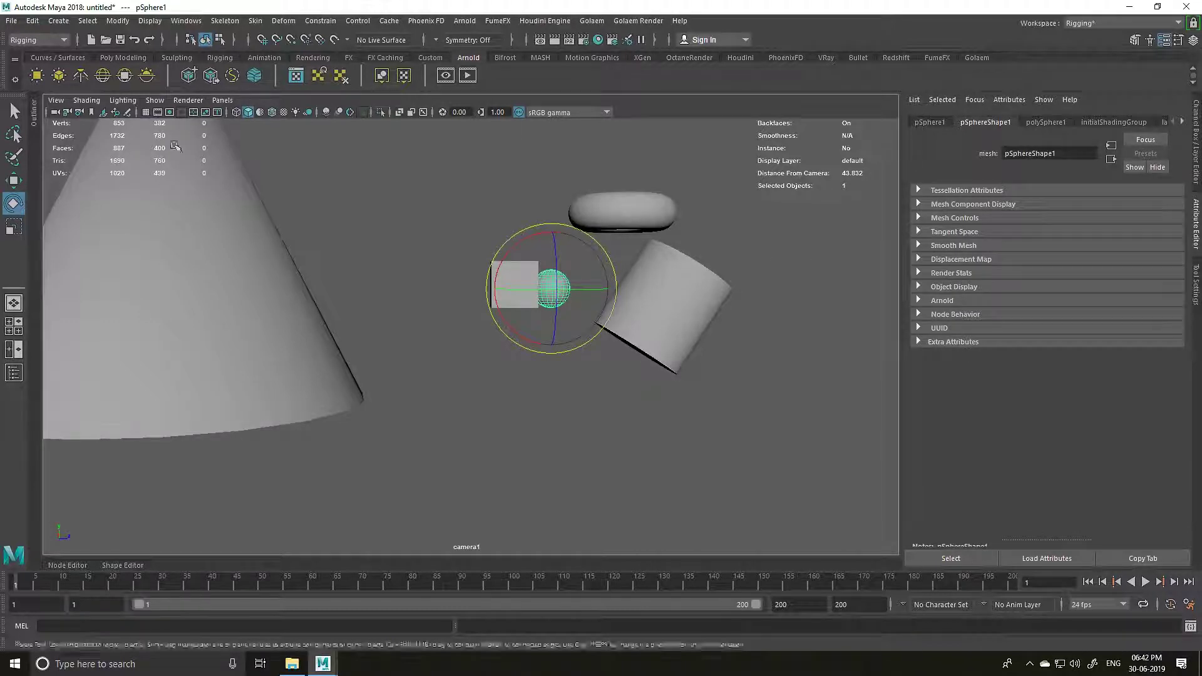
pyautogui.click(14, 373)
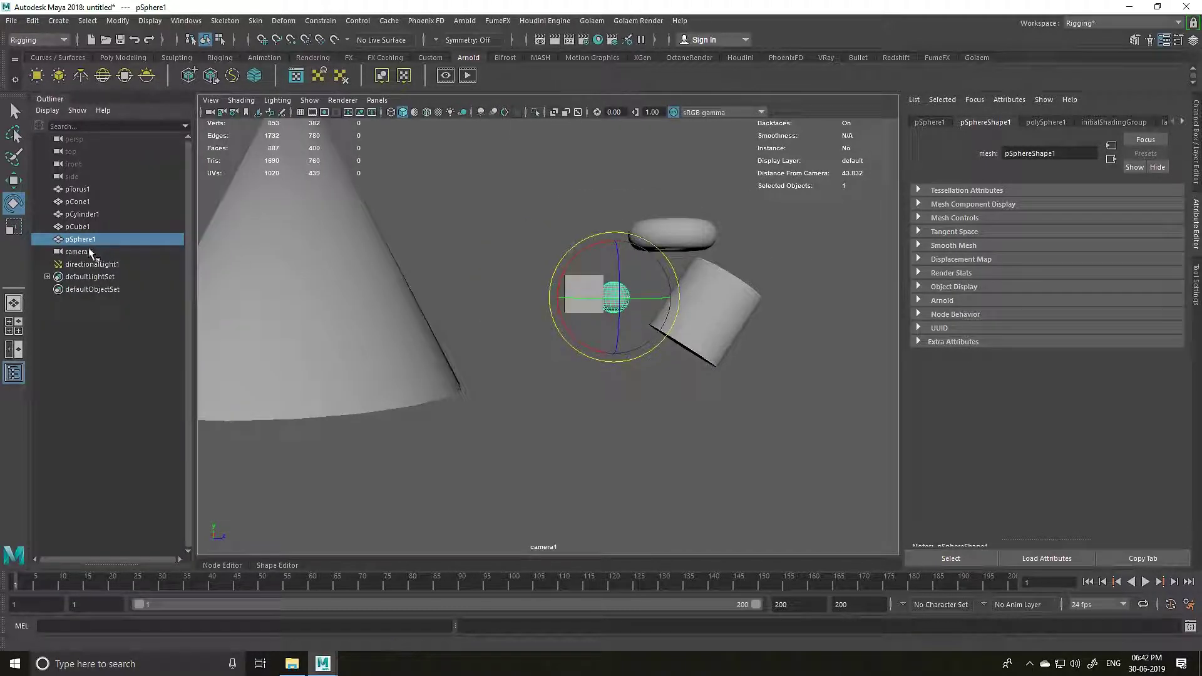
pyautogui.click(88, 251)
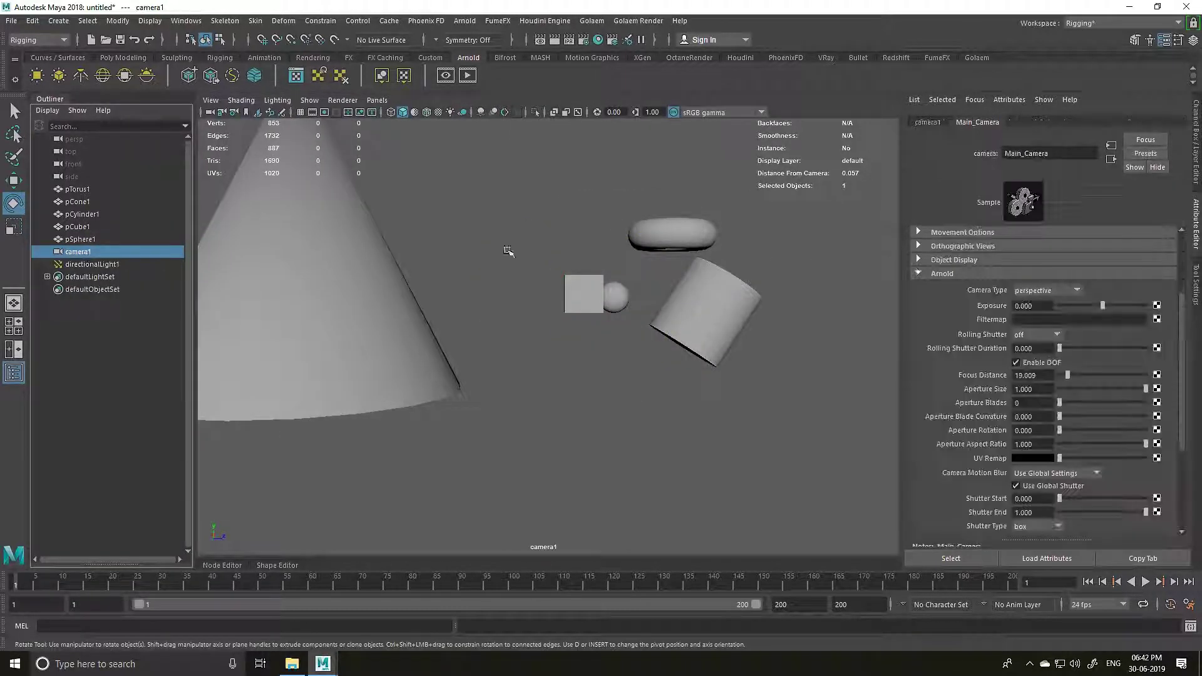
pyautogui.write('4')
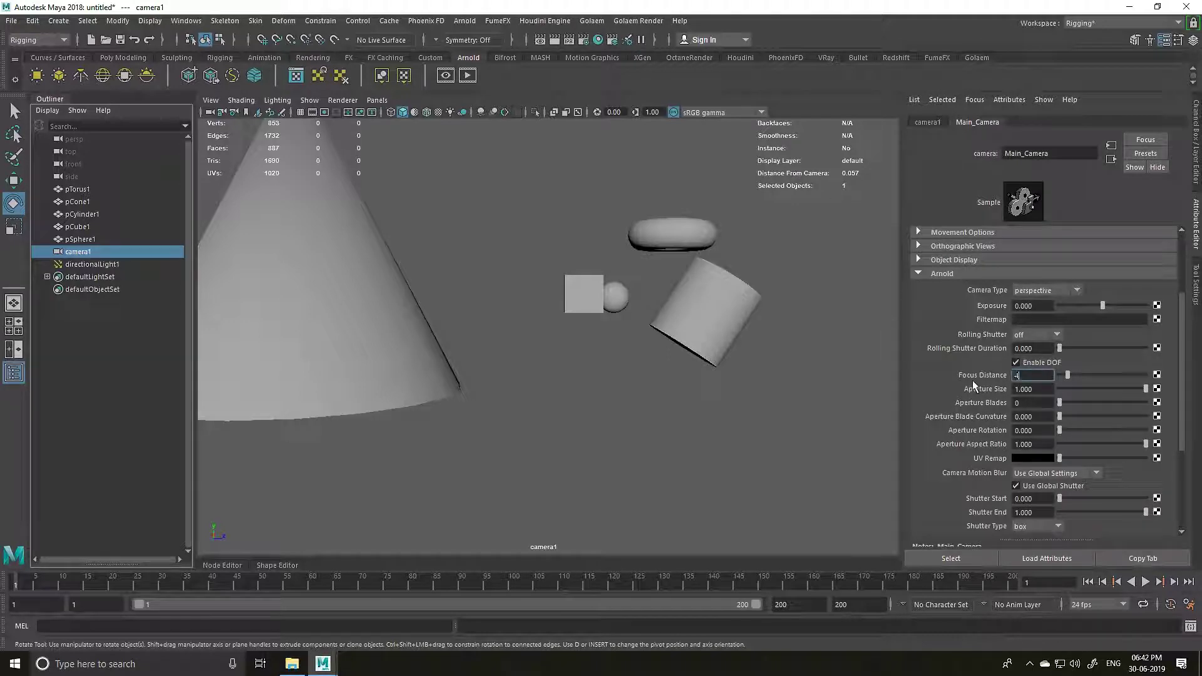
pyautogui.write('3.832')
pyautogui.press('Return')
pyautogui.click(468, 78)
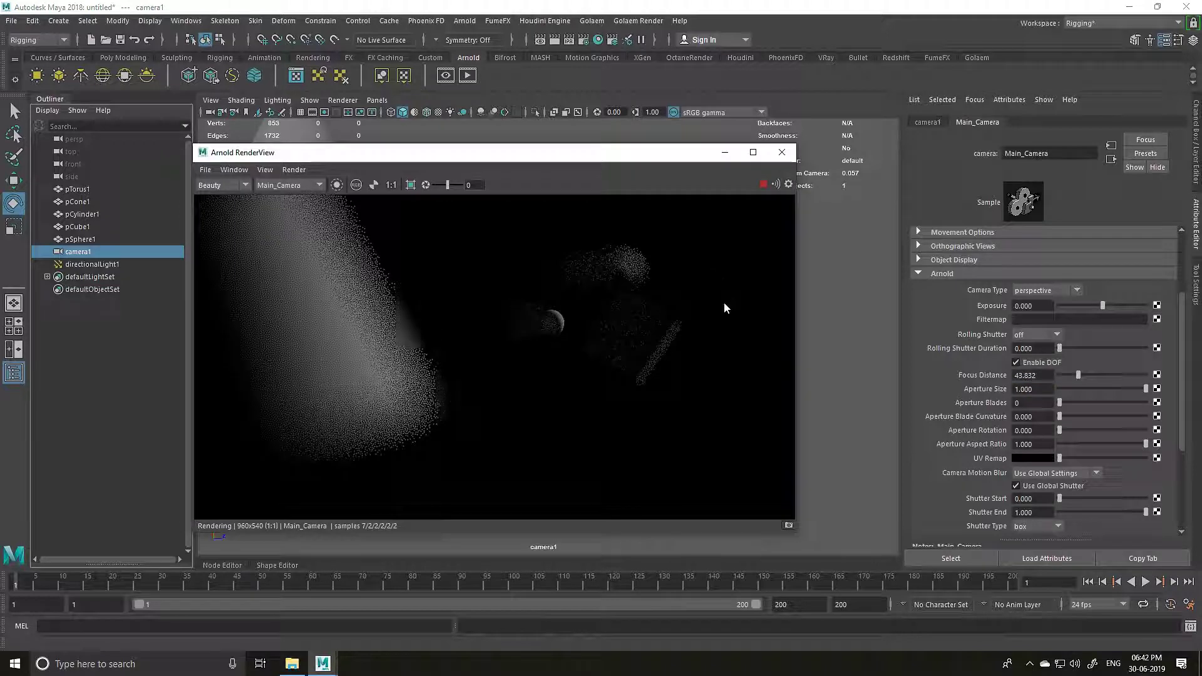
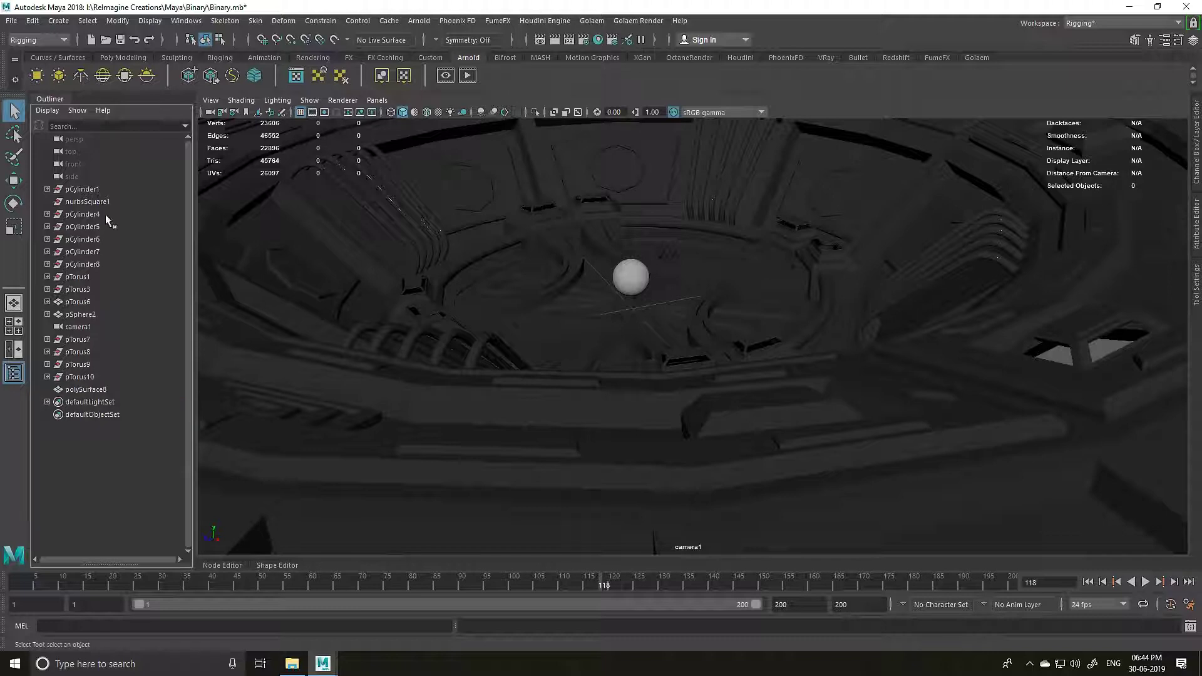
# - In the Binary.mb scene, delete the existing camera1 and create a new standard camera
pyautogui.click(82, 326)
pyautogui.press('Delete')
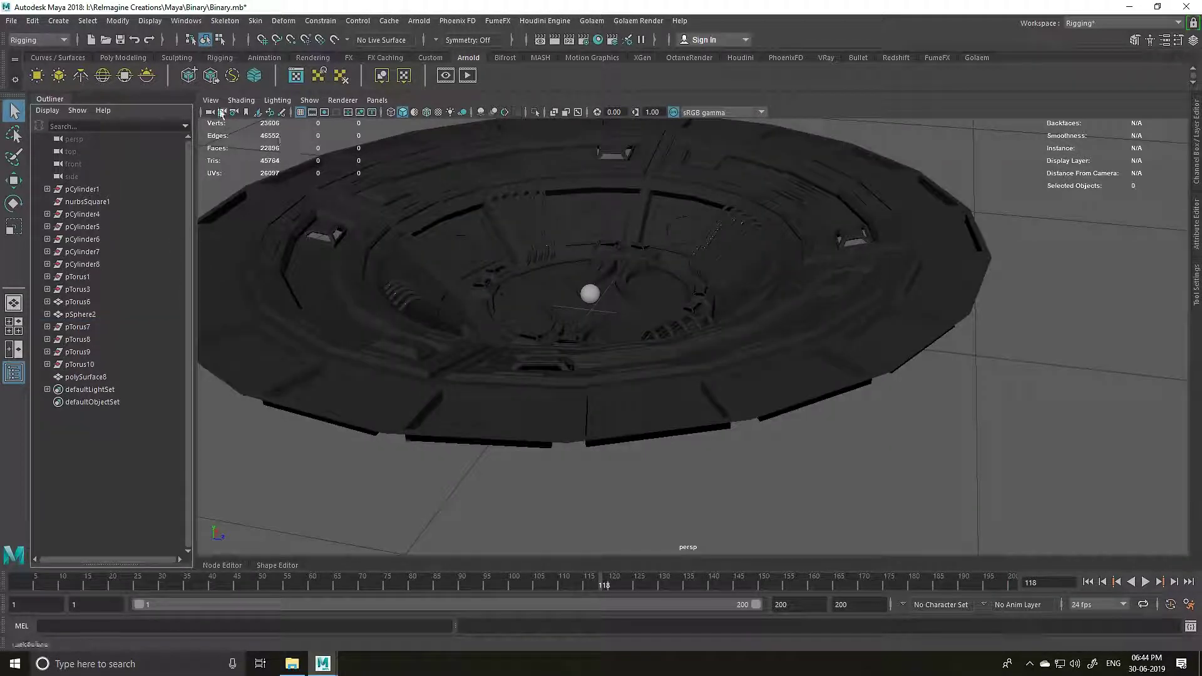
pyautogui.click(59, 21)
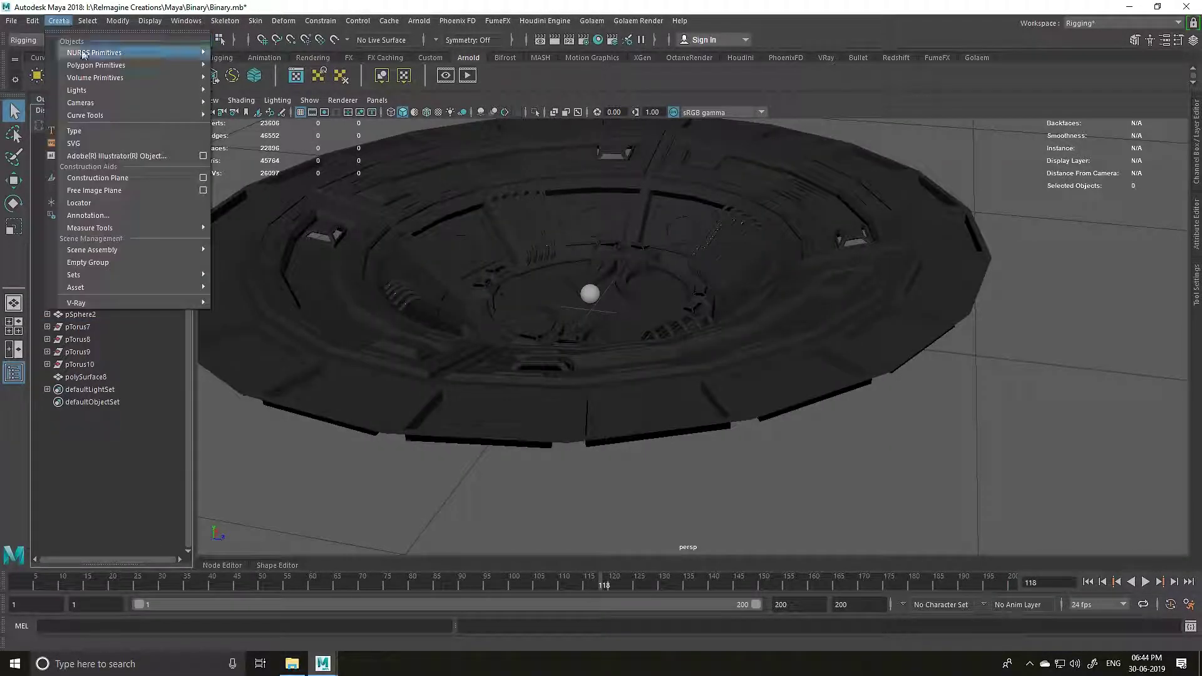
pyautogui.moveTo(157, 102)
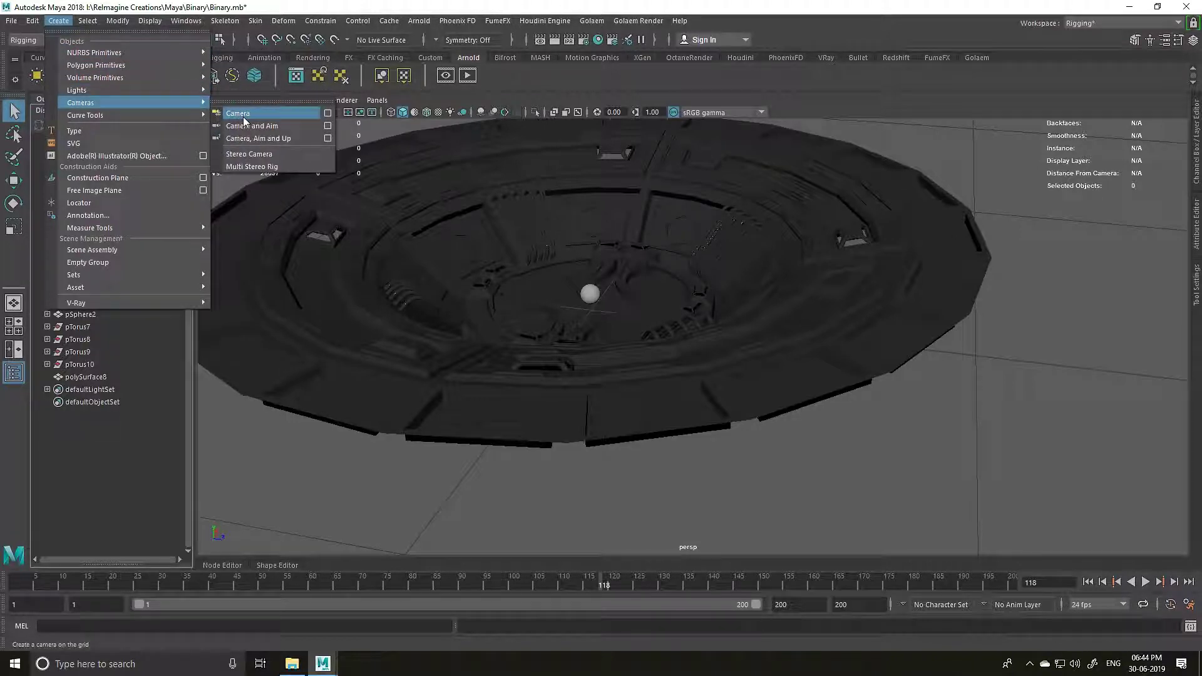
pyautogui.click(241, 118)
# - Look through camera1, frame the sphere inside the circular structure, and select the sphere
pyautogui.click(377, 100)
pyautogui.moveTo(396, 113)
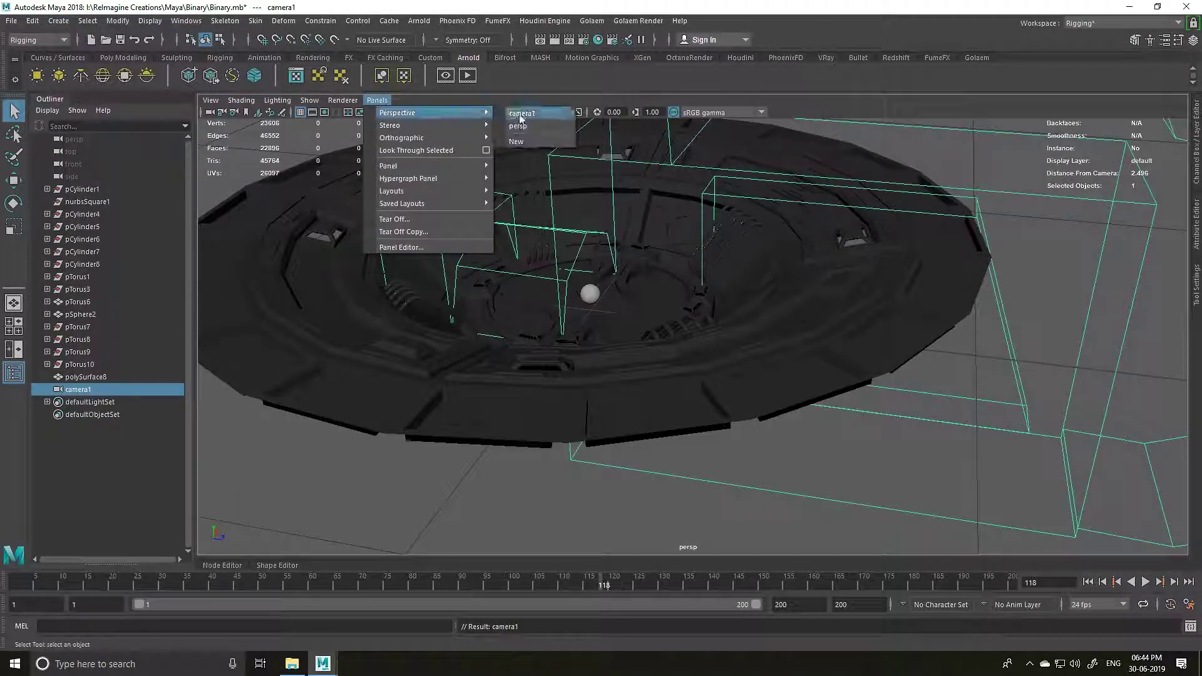
pyautogui.click(529, 119)
pyautogui.keyDown('alt'); pyautogui.moveTo(700, 261); pyautogui.dragTo(523, 274); pyautogui.keyUp('alt')
pyautogui.click(629, 234)
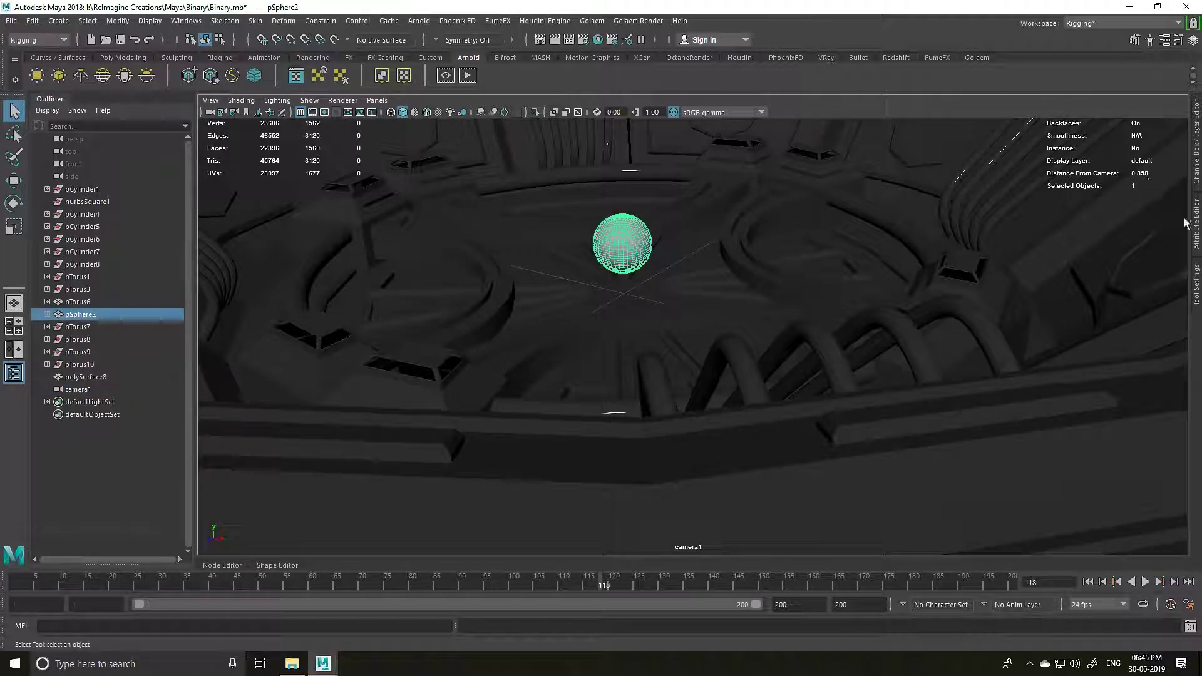
# - Enable DOF in camera1's Arnold attributes and set the Aperture Size to 0.05
pyautogui.click(1197, 235)
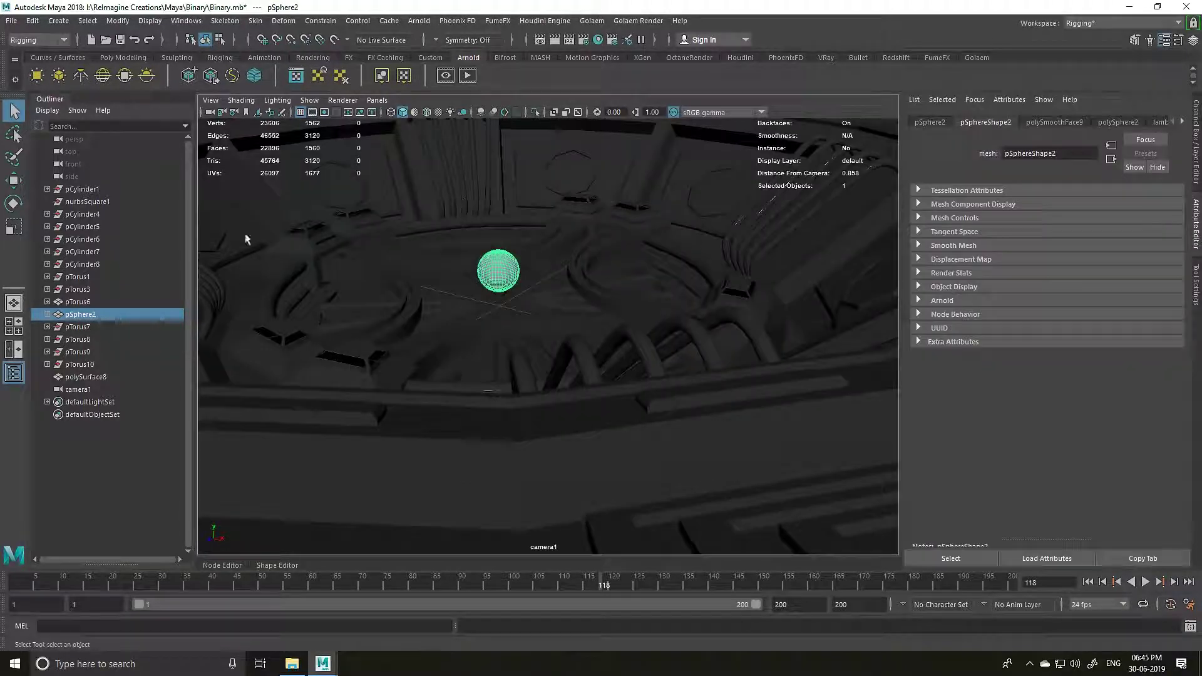
pyautogui.click(77, 389)
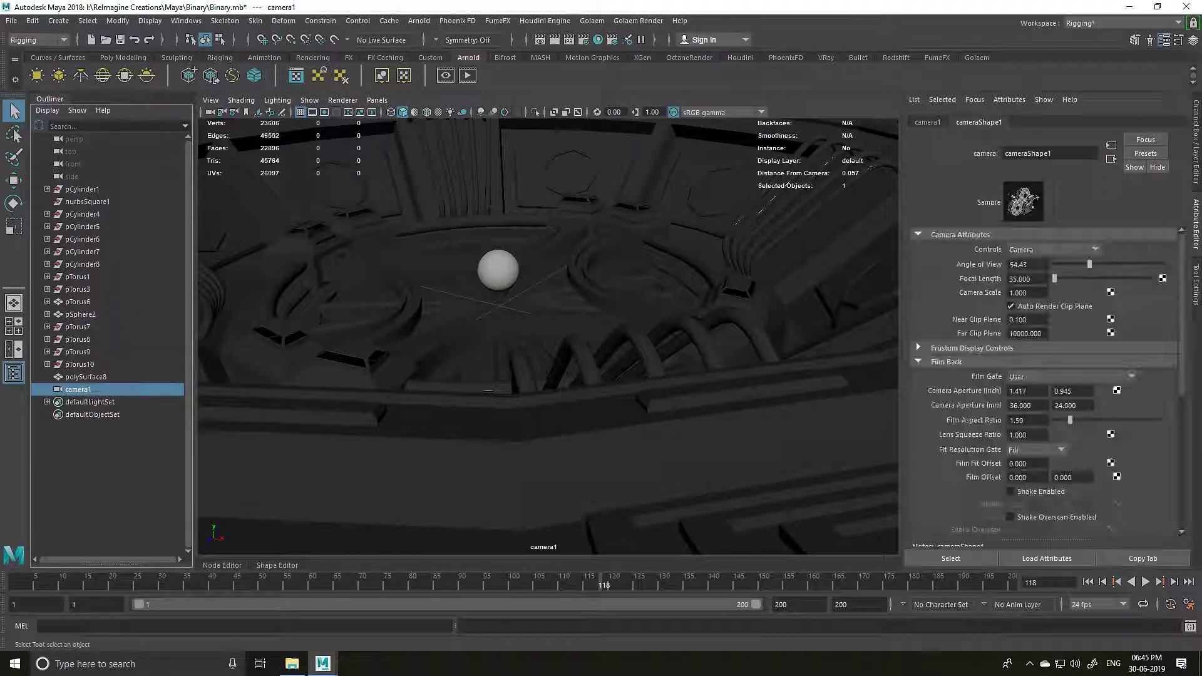
pyautogui.click(940, 238)
pyautogui.click(946, 262)
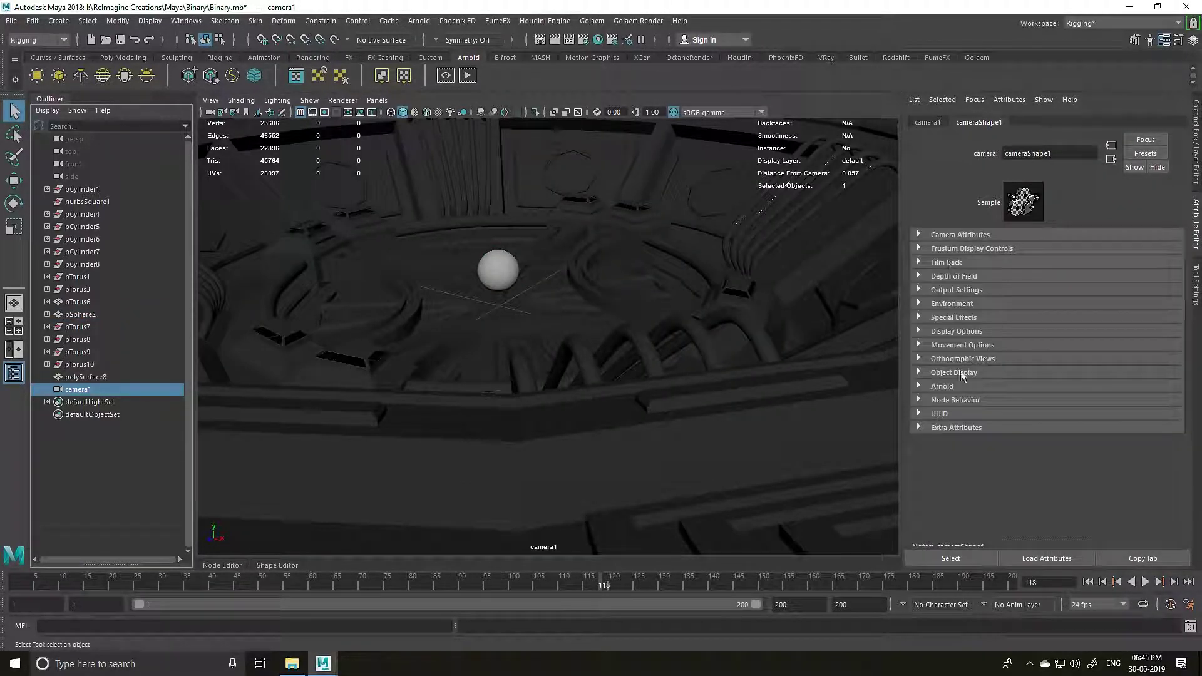
pyautogui.click(945, 387)
pyautogui.scroll(-3, 972, 375)
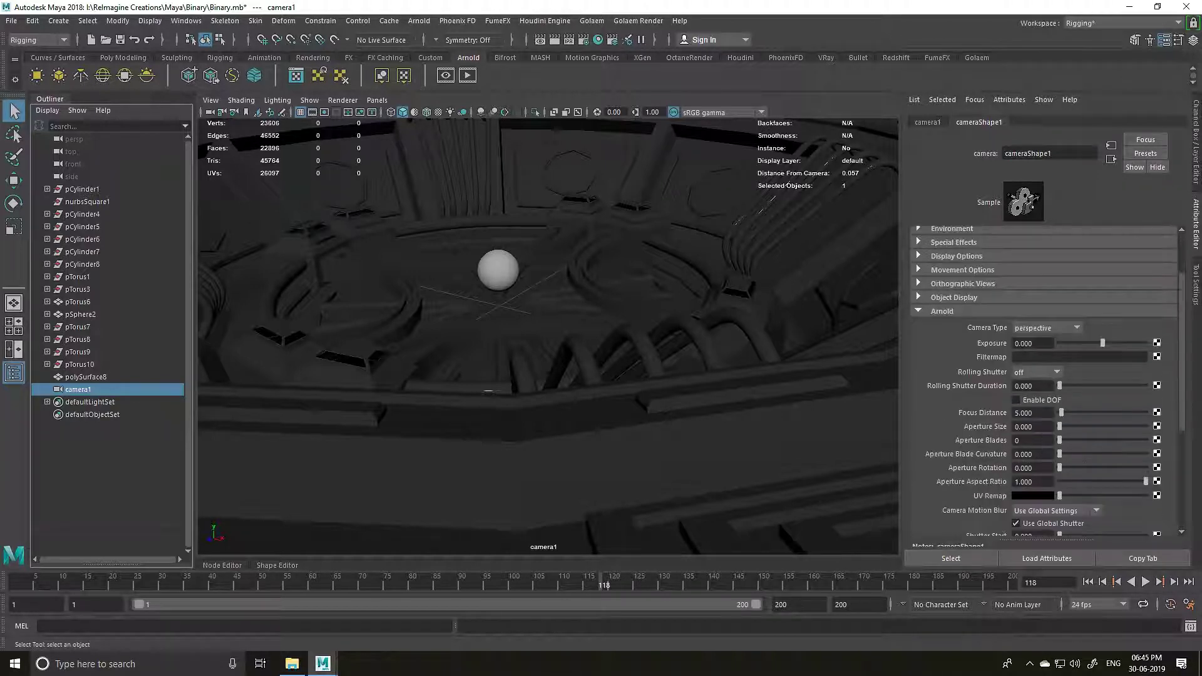
pyautogui.click(1031, 426)
pyautogui.press('BackSpace')
pyautogui.write('.1')
pyautogui.press('Return')
# - Set camera1's Arnold Focus Distance to the sphere's distance from the camera, 0.858, and start an Arnold render
pyautogui.click(512, 269)
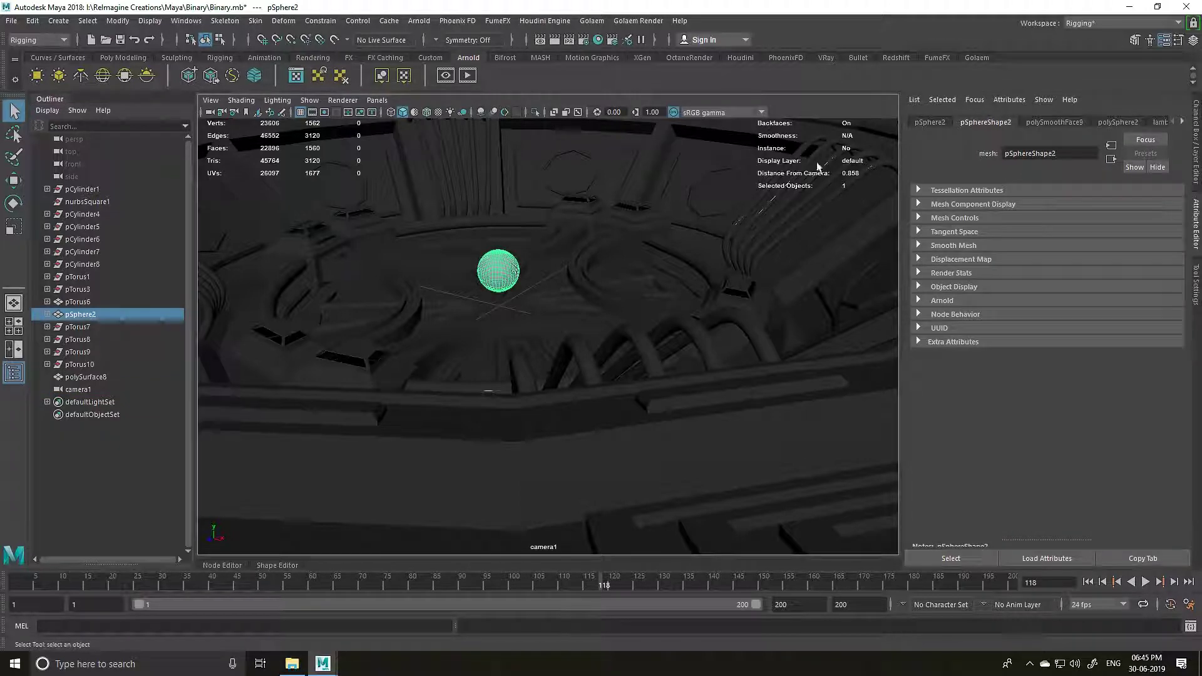
pyautogui.click(84, 387)
pyautogui.click(1032, 412)
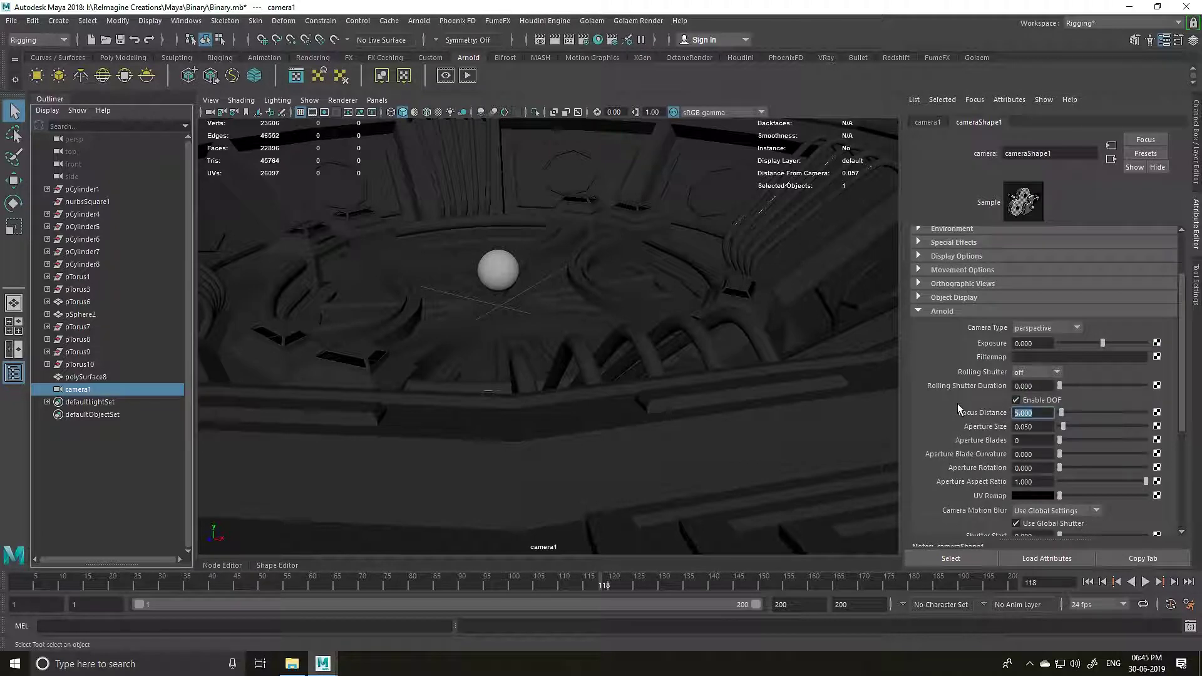
pyautogui.write('.858')
pyautogui.press('Return')
pyautogui.click(468, 76)
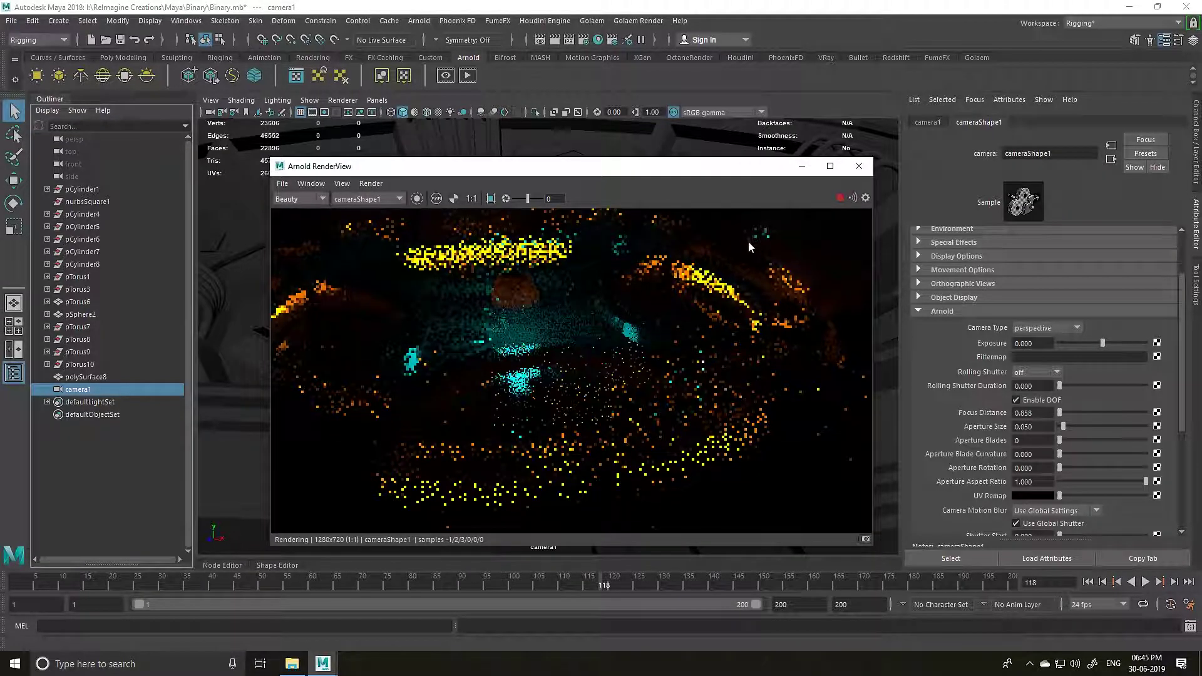
# - Turn camera1's DOF off and on again to compare the render, and reduce the Aperture Size to 0.01
pyautogui.click(1032, 399)
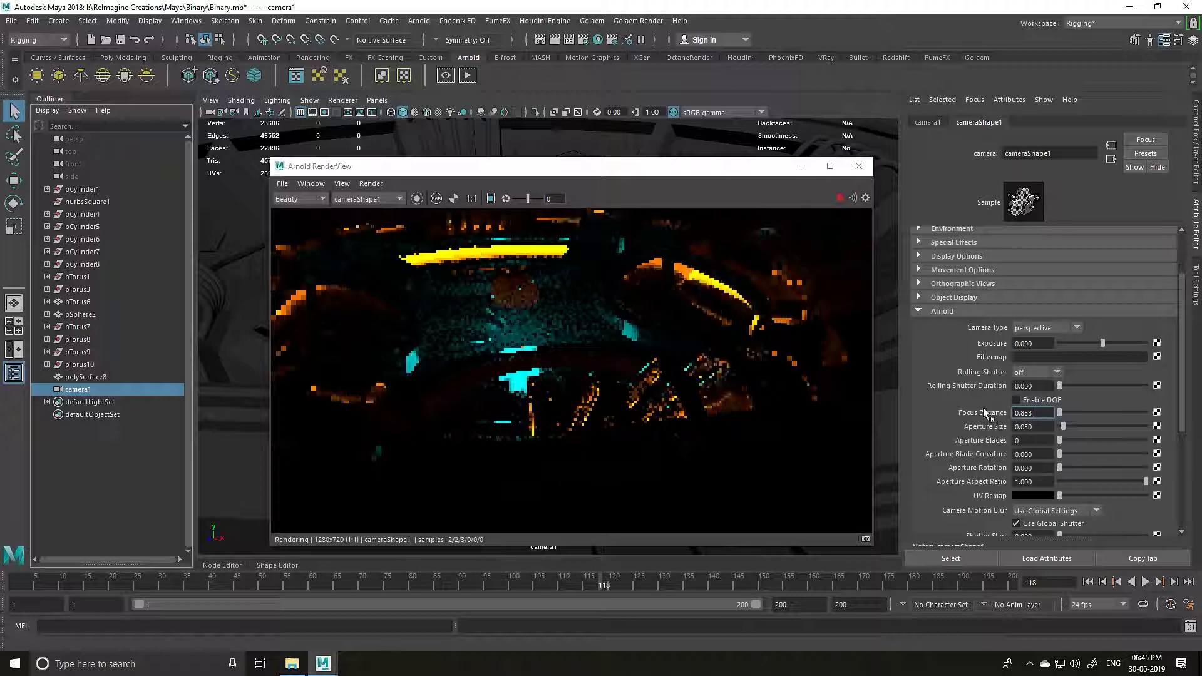
pyautogui.click(1016, 400)
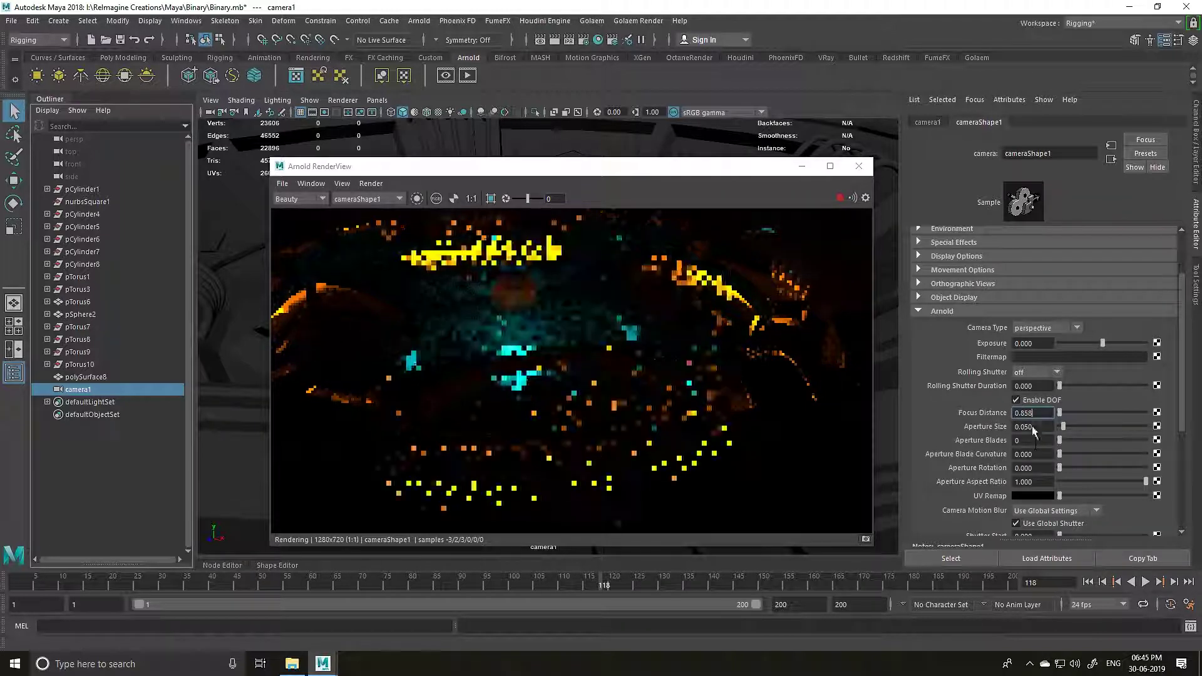
pyautogui.press('Tab')
pyautogui.write('0.01')
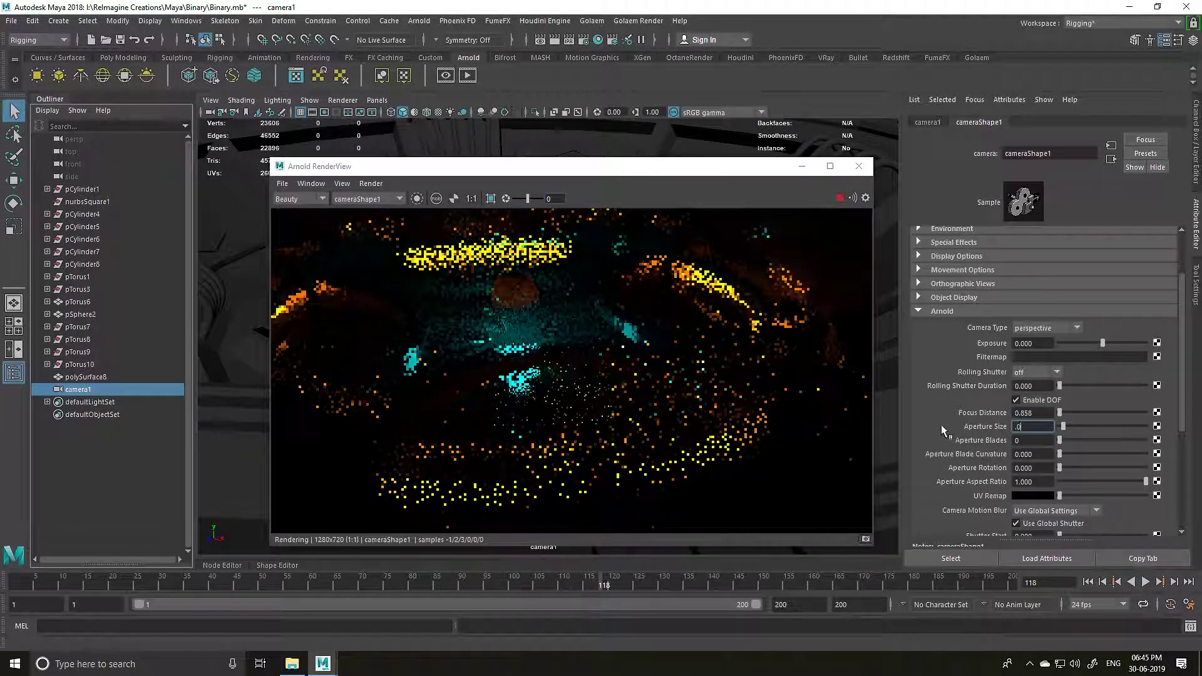
pyautogui.press('Return')
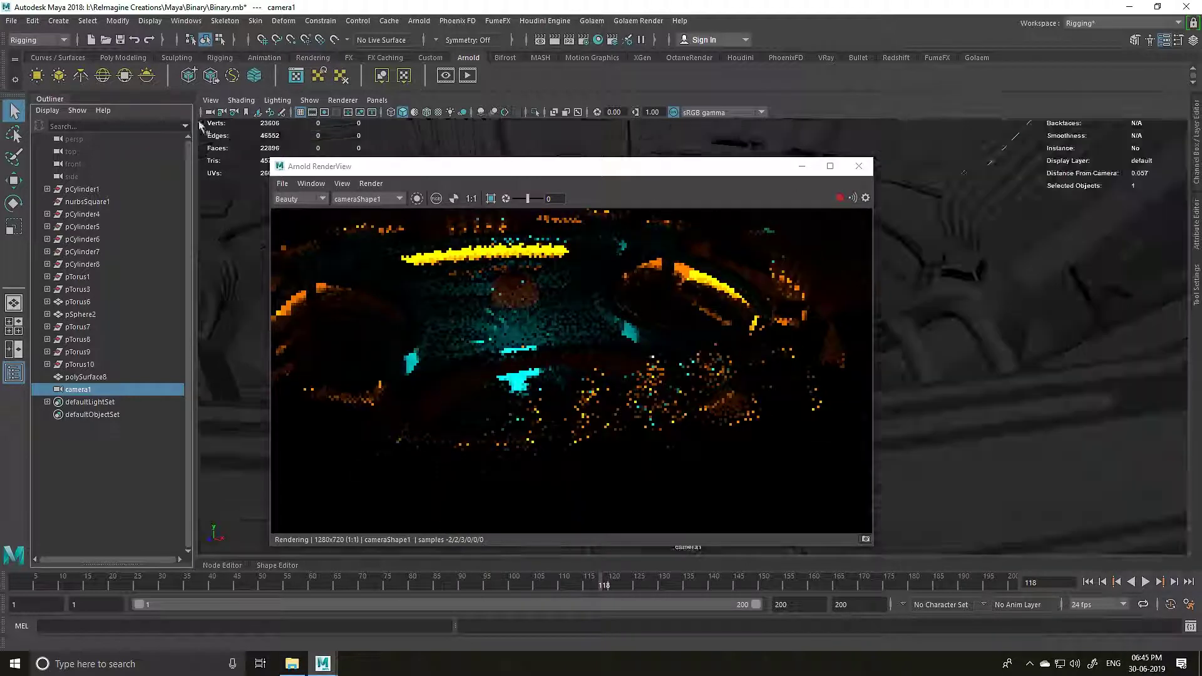
# - Hide the Attribute Editor and collapse the Outliner to enlarge the camera1 viewport behind the render
pyautogui.hotkey('ctrl', 'a')
pyautogui.press('space')
pyautogui.press('space')
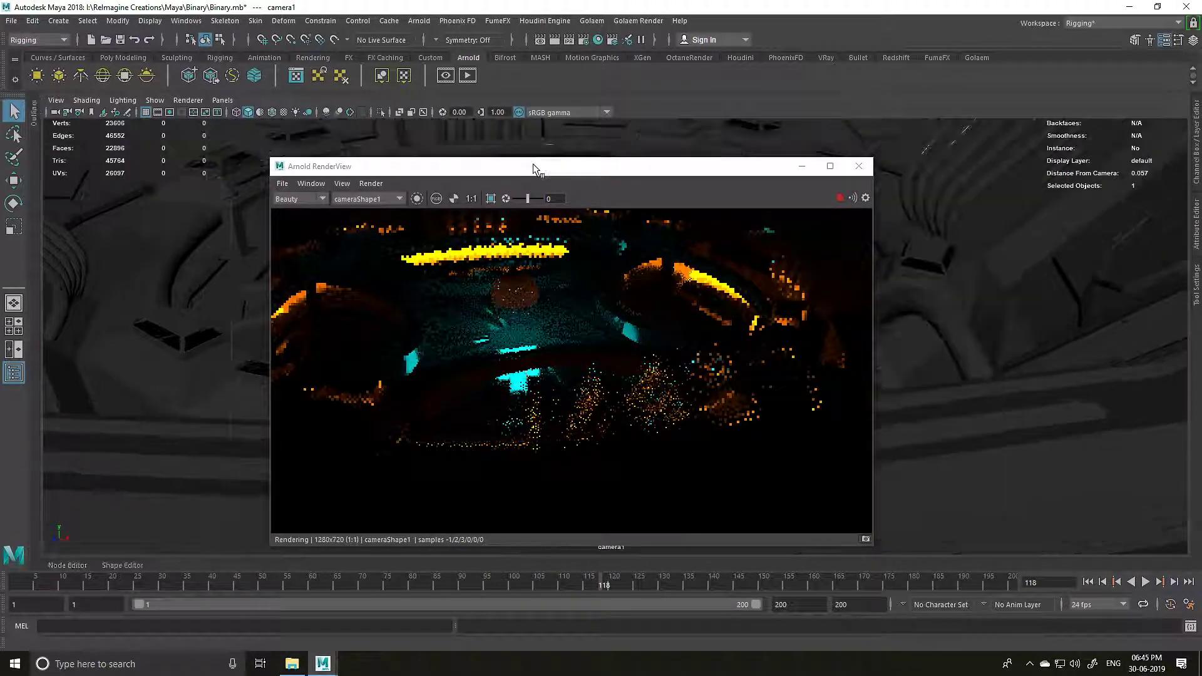